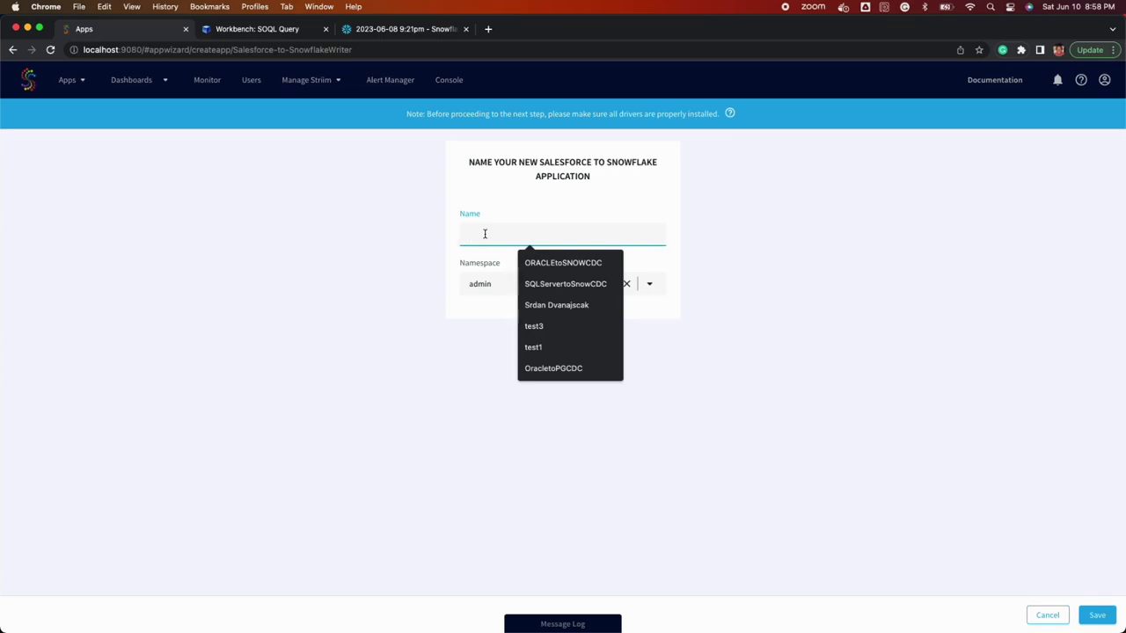
- Name the new app 'SalesforcetoSnowIL' and save it
{"action": "type", "text": "esforceto"}
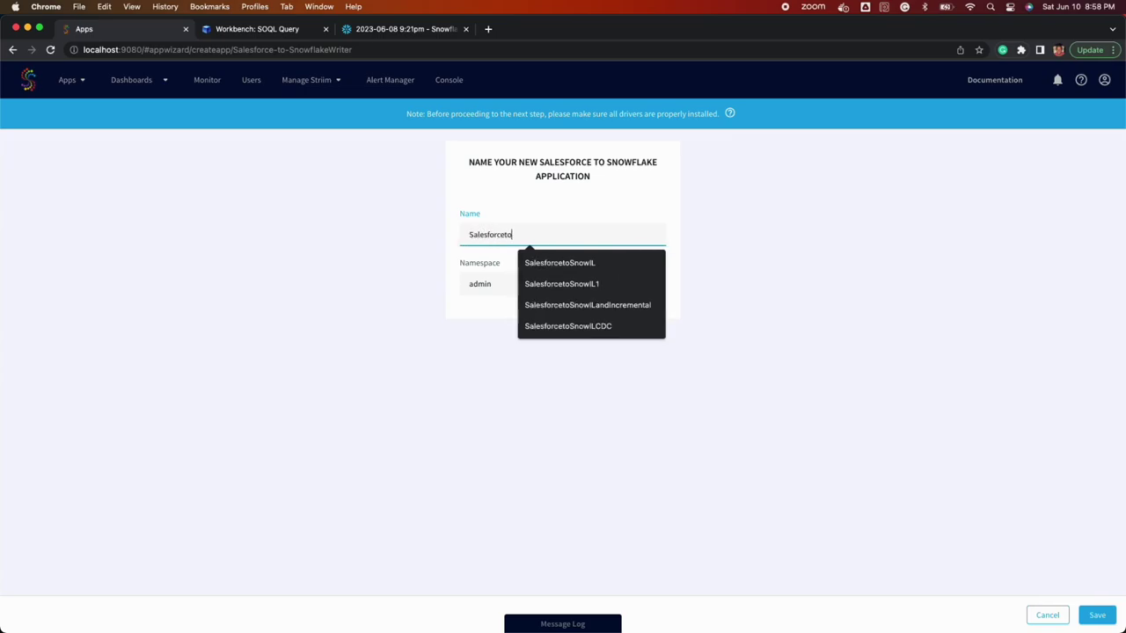
{"action": "type", "text": "SnowIL"}
{"action": "left_click", "coordinate": [809, 404]}
{"action": "left_click", "coordinate": [1095, 614]}
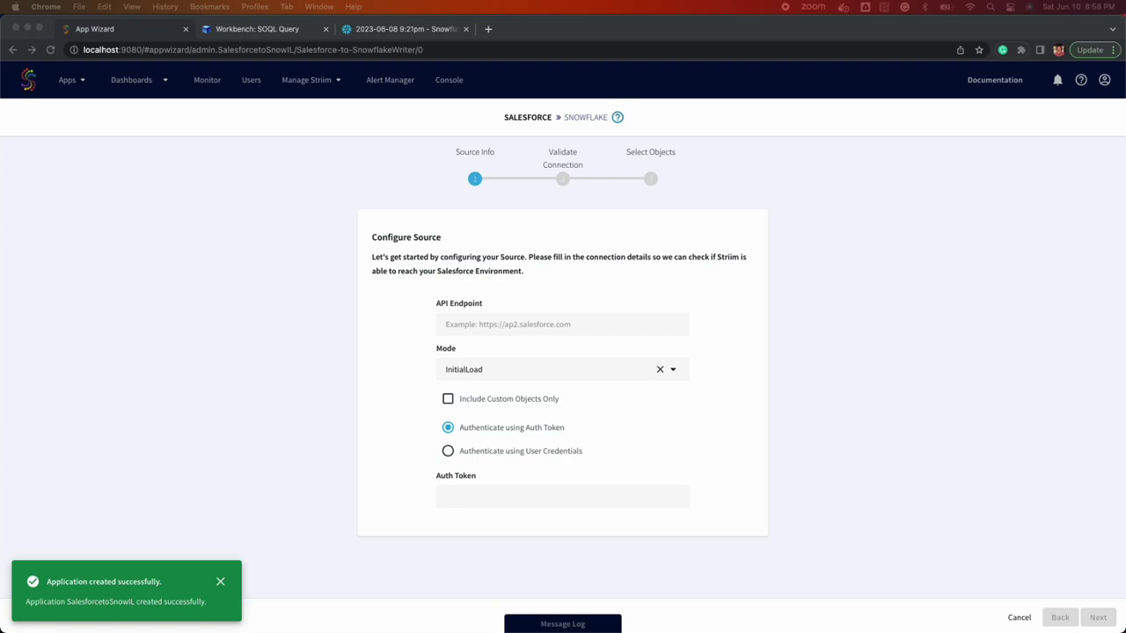
- Fill in the saved sandbox API endpoint, keep InitialLoad, and authenticate with the pasted auth token
{"action": "left_click", "coordinate": [449, 327]}
{"action": "left_click", "coordinate": [514, 345]}
{"action": "left_click", "coordinate": [493, 451]}
{"action": "scroll", "coordinate": [573, 469], "scroll_direction": "down", "scroll_amount": 3}
{"action": "scroll", "coordinate": [573, 469], "scroll_direction": "up", "scroll_amount": 2}
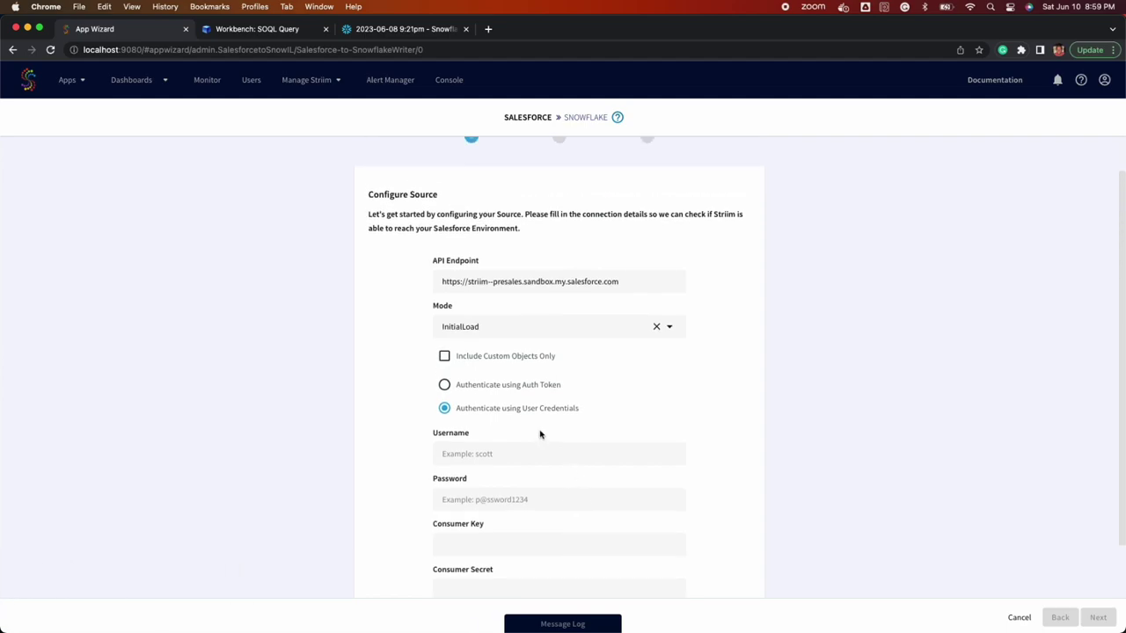
{"action": "left_click", "coordinate": [523, 384]}
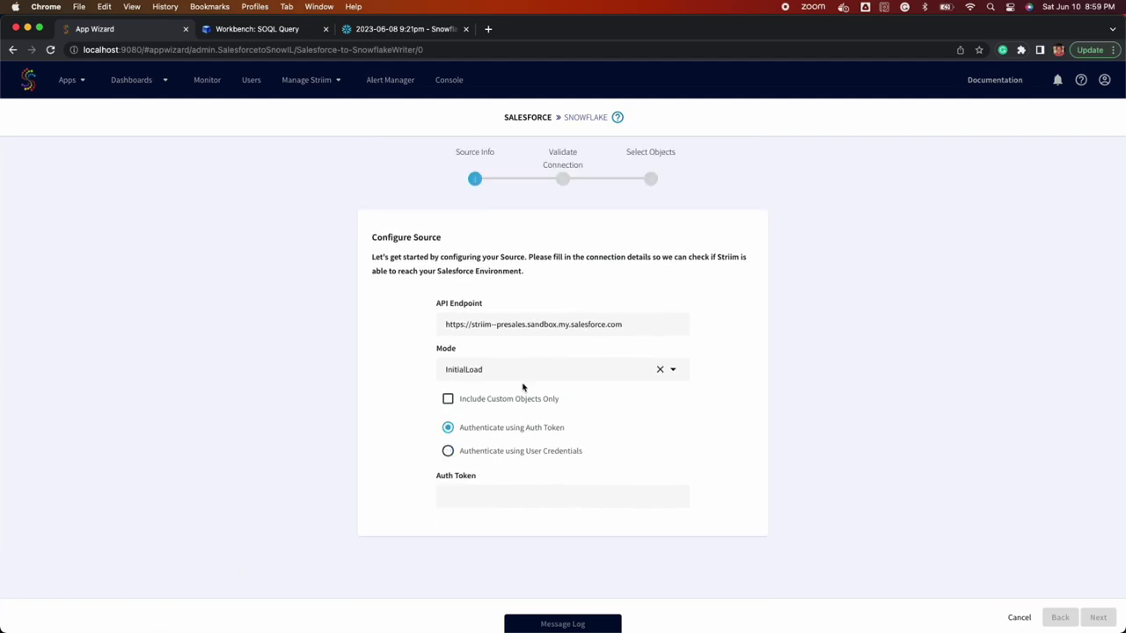
{"action": "left_click", "coordinate": [525, 493]}
{"action": "key", "text": "super+v"}
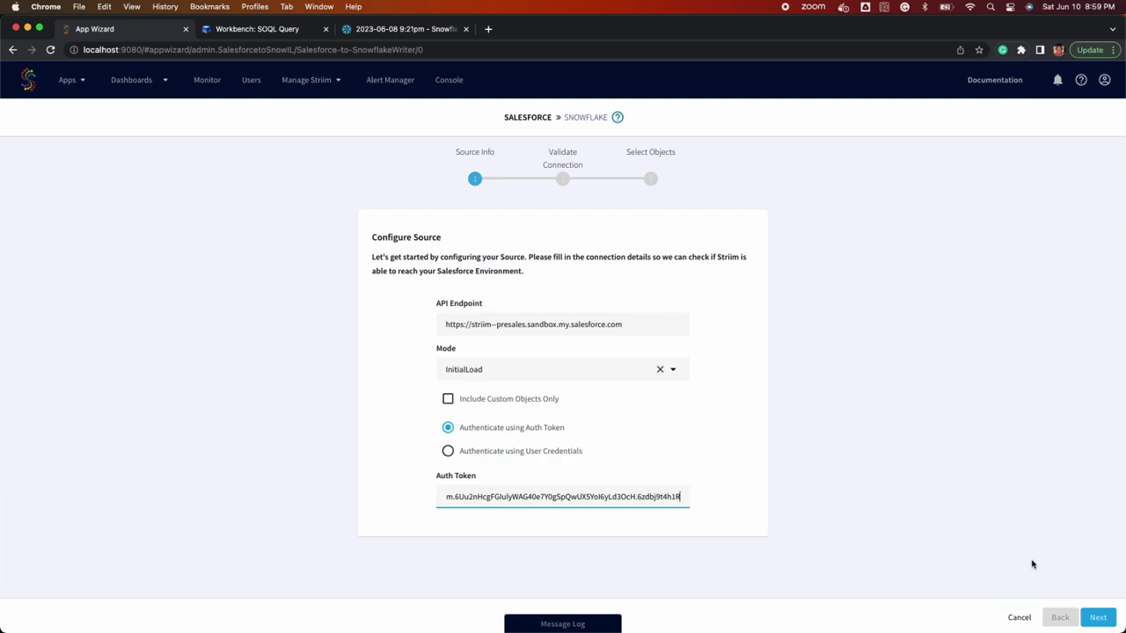
{"action": "left_click", "coordinate": [1083, 618]}
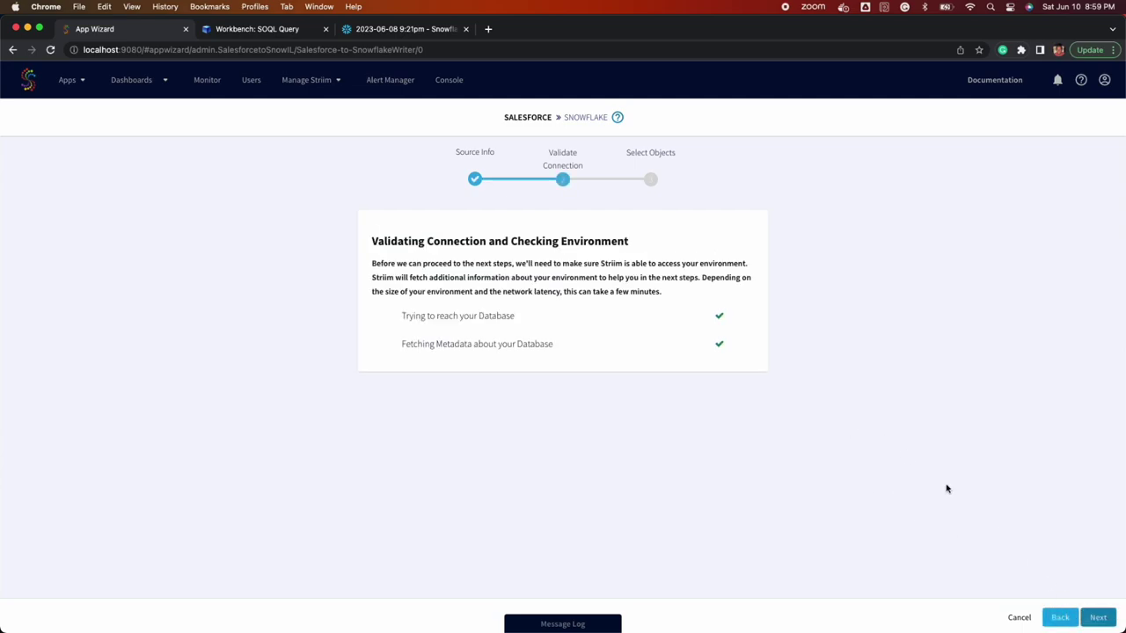
- Search 'striim_o' and tick striim_object__c as the Salesforce object to move
{"action": "left_click", "coordinate": [1095, 618]}
{"action": "scroll", "coordinate": [648, 453], "scroll_direction": "down", "scroll_amount": 5}
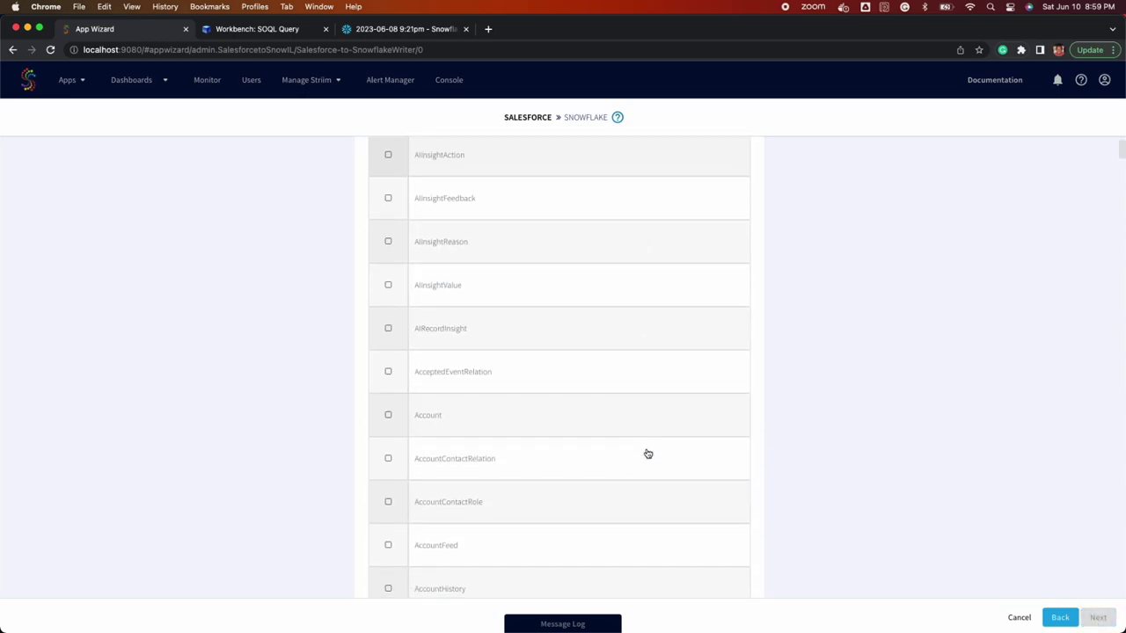
{"action": "scroll", "coordinate": [648, 453], "scroll_direction": "up", "scroll_amount": 5}
{"action": "left_click", "coordinate": [590, 275]}
{"action": "type", "text": "striim_"}
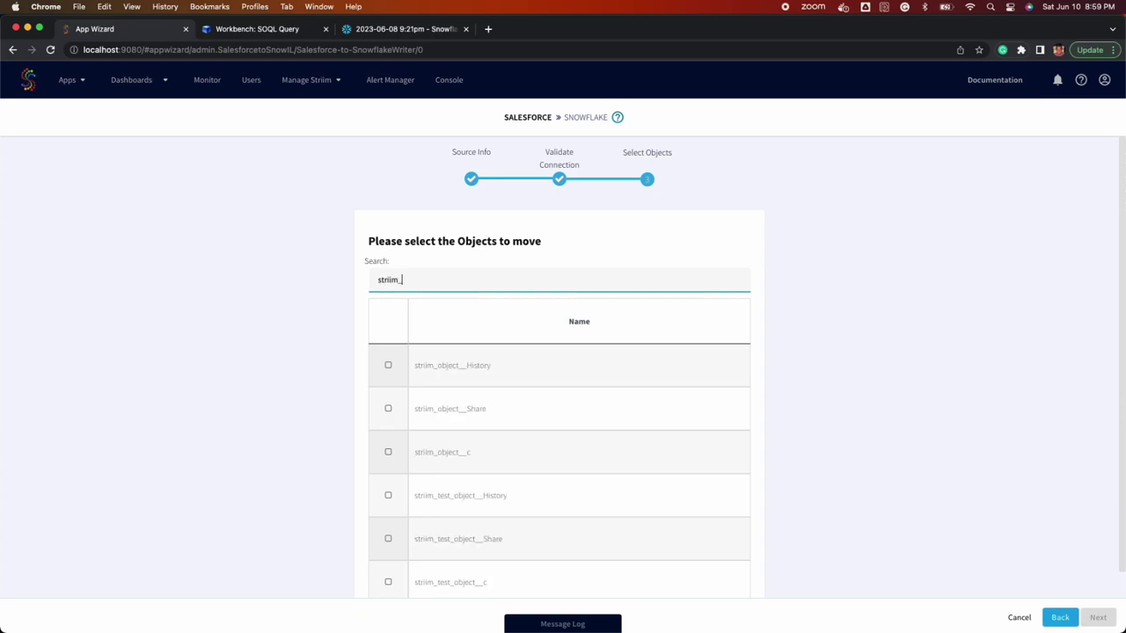
{"action": "type", "text": "o"}
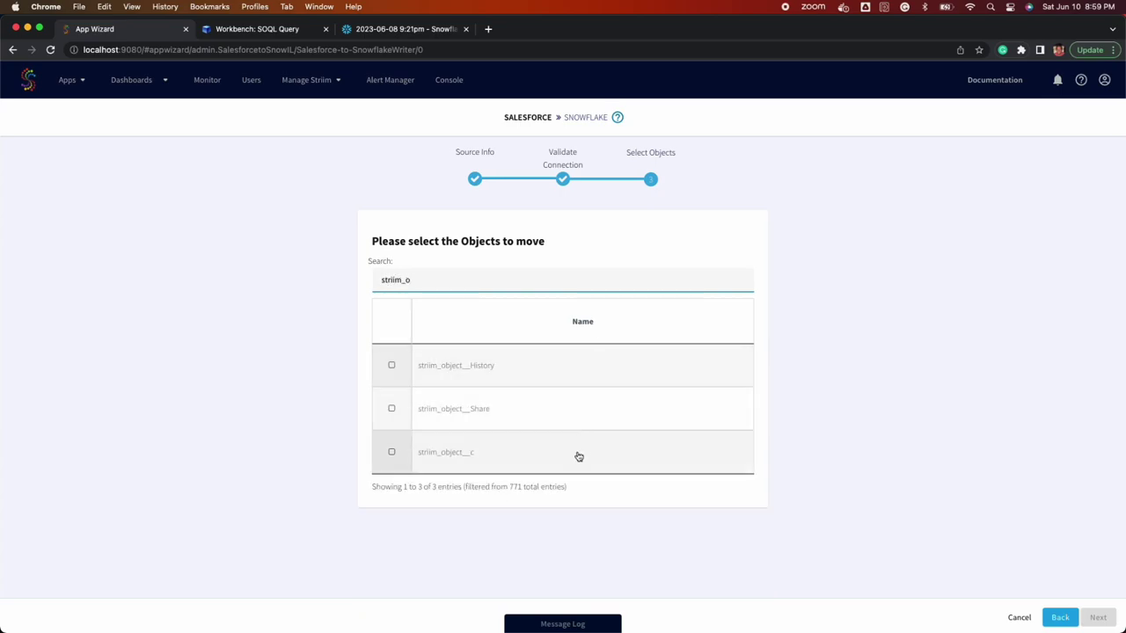
{"action": "left_click", "coordinate": [581, 456]}
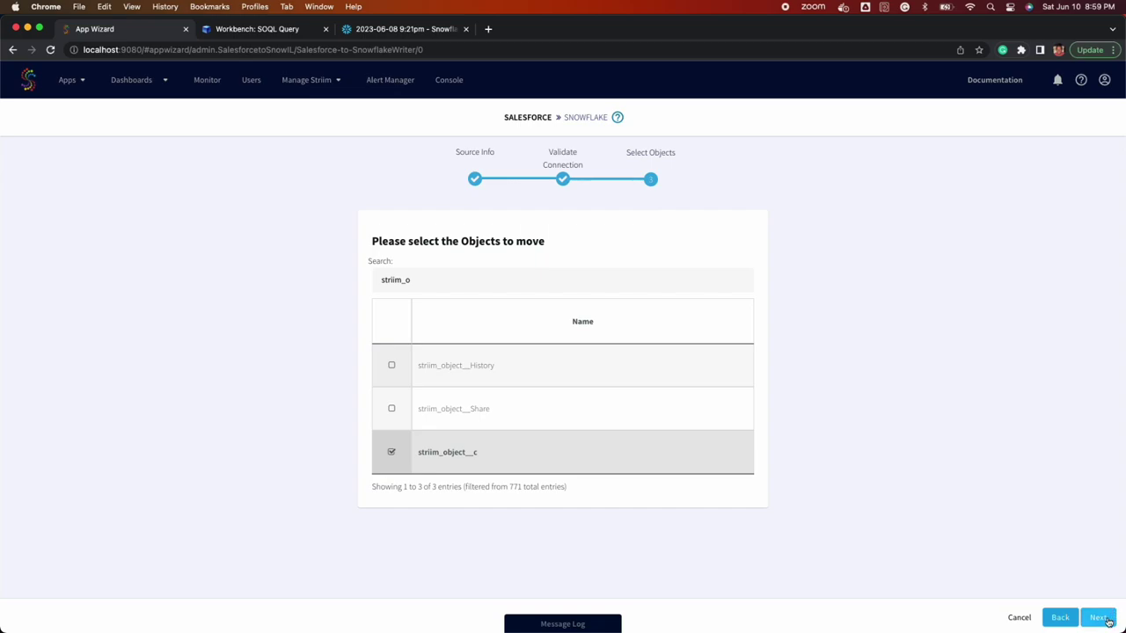
{"action": "left_click", "coordinate": [1105, 619]}
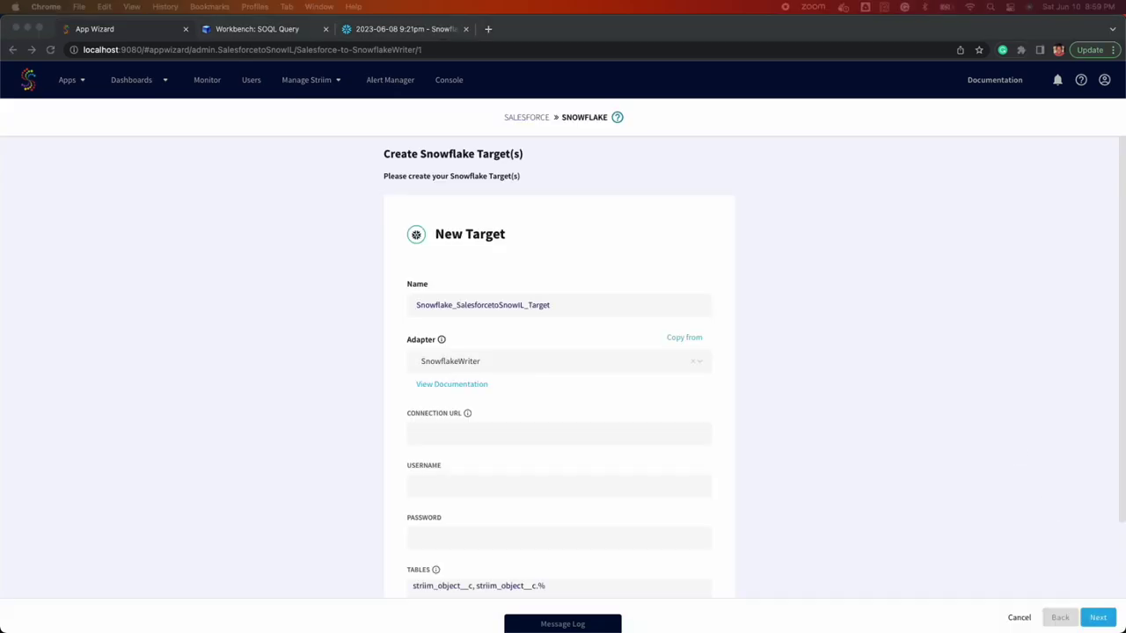
- Paste the Snowflake JDBC connection URL, username and account password
{"action": "left_click", "coordinate": [428, 436]}
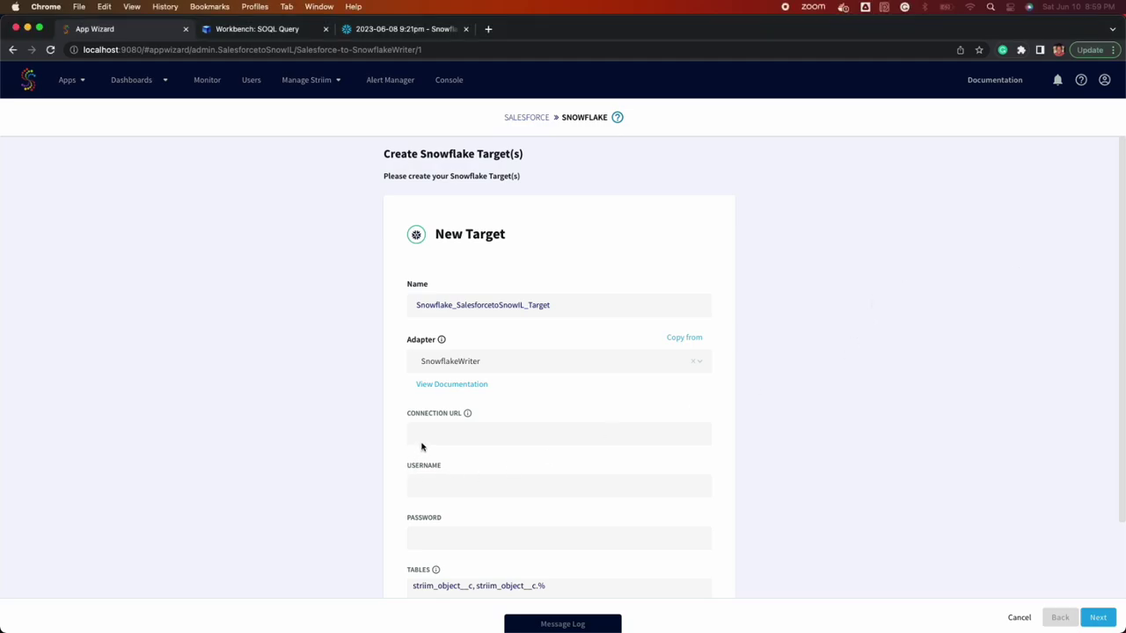
{"action": "key", "text": "super+v"}
{"action": "left_click", "coordinate": [440, 486]}
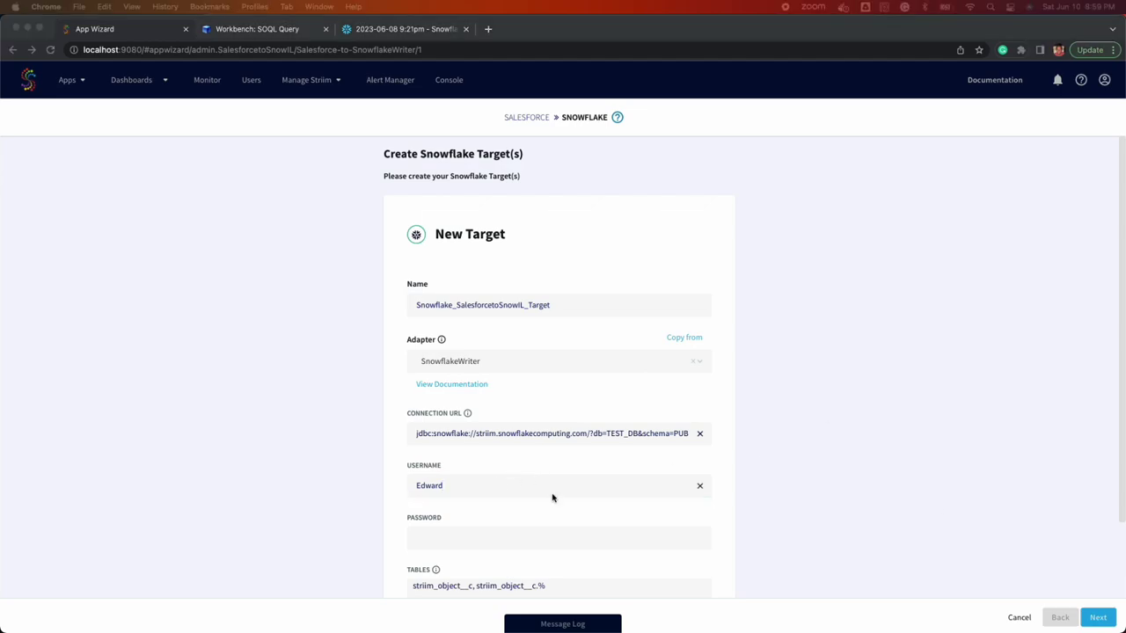
{"action": "left_click", "coordinate": [498, 537]}
{"action": "key", "text": "super+v"}
{"action": "scroll", "coordinate": [540, 475], "scroll_direction": "down", "scroll_amount": 3}
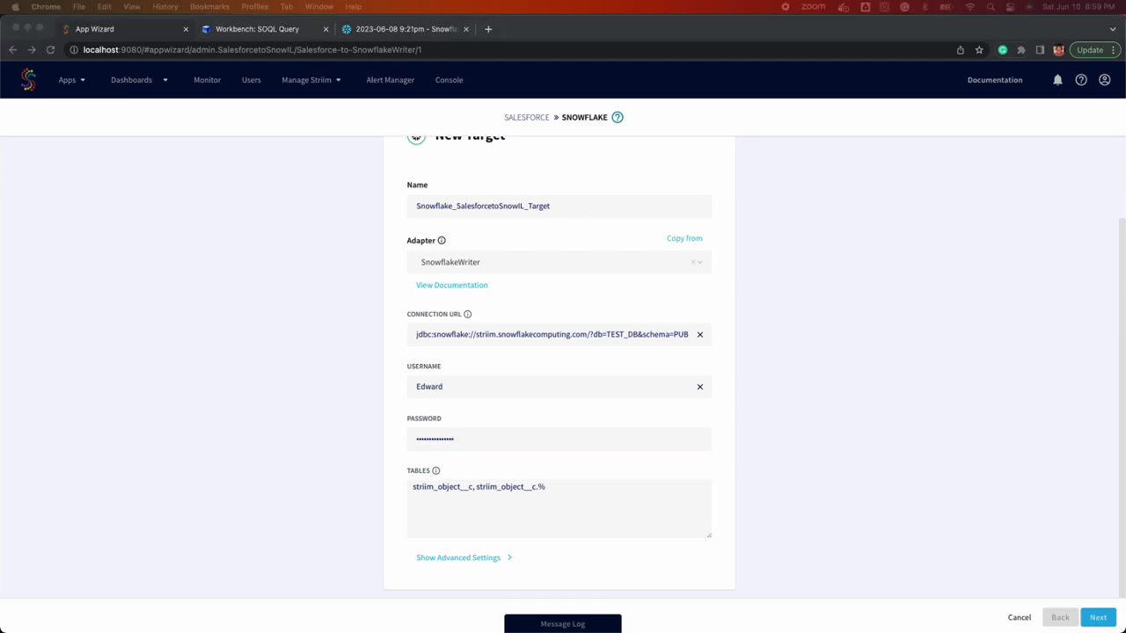
- Map to test_db.striim_demo.striim_test_table and set the upload policy interval to 1s
{"action": "left_click", "coordinate": [445, 525]}
{"action": "key", "text": "super+a"}
{"action": "type", "text": "striim_object__c,test_db.striim_demo.striim_test_table"}
{"action": "left_click", "coordinate": [446, 555]}
{"action": "scroll", "coordinate": [535, 490], "scroll_direction": "down", "scroll_amount": 3}
{"action": "left_click", "coordinate": [512, 491]}
{"action": "key", "text": "BackSpace"}
{"action": "type", "text": "1s"}
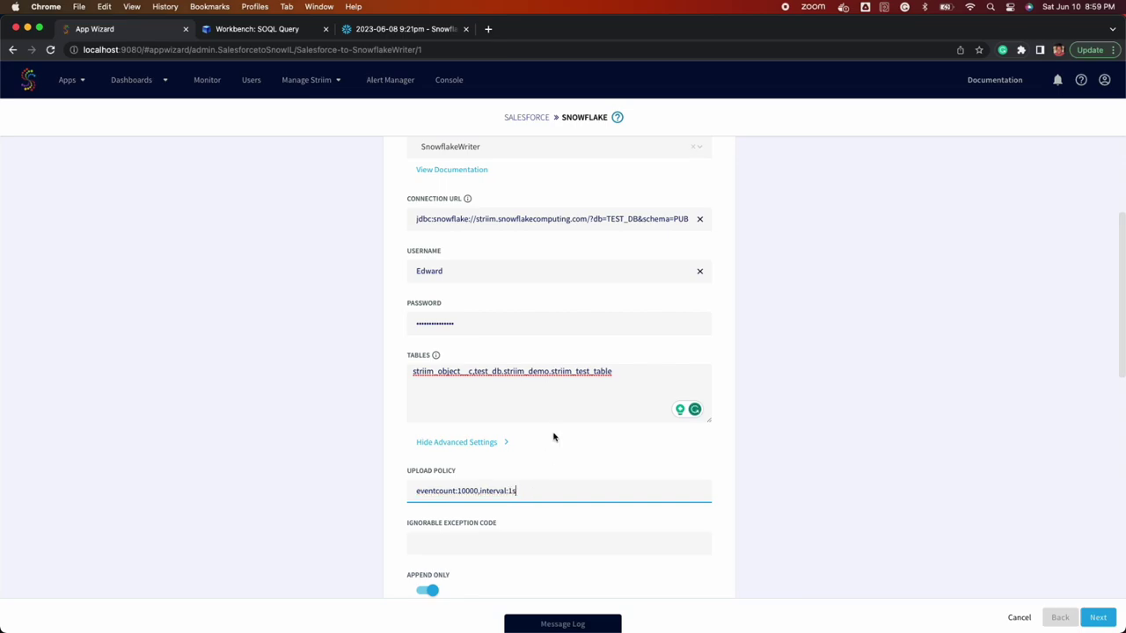
{"action": "scroll", "coordinate": [438, 360], "scroll_direction": "down", "scroll_amount": 3}
{"action": "left_click", "coordinate": [1098, 618]}
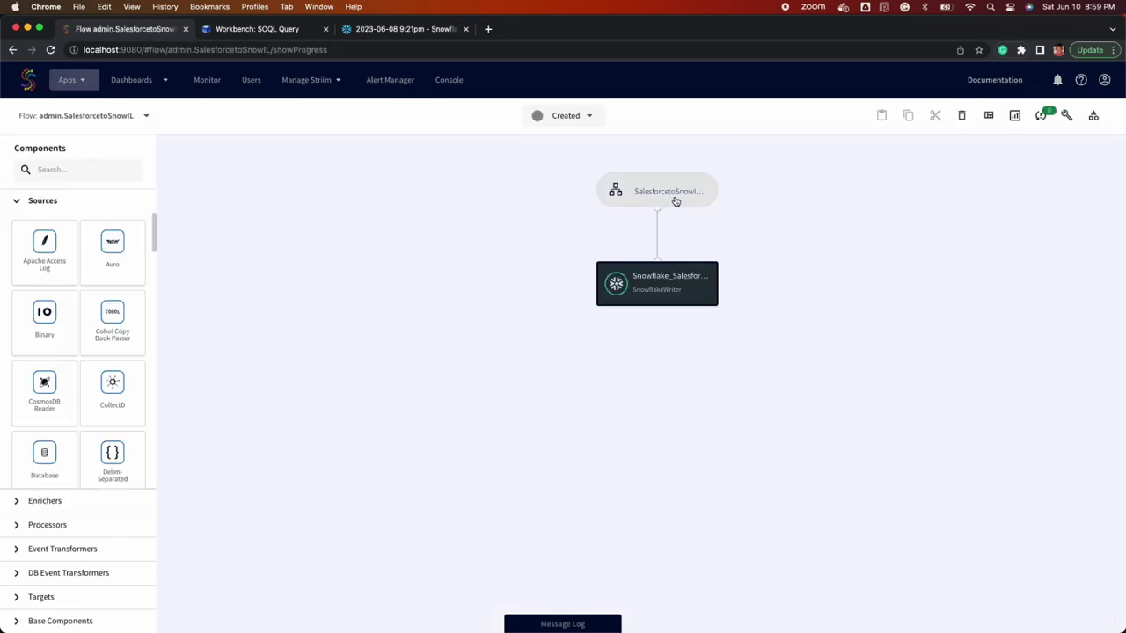
- Inspect the Salesforce source's settings, including its advanced options
{"action": "left_click", "coordinate": [675, 202]}
{"action": "left_click", "coordinate": [688, 198]}
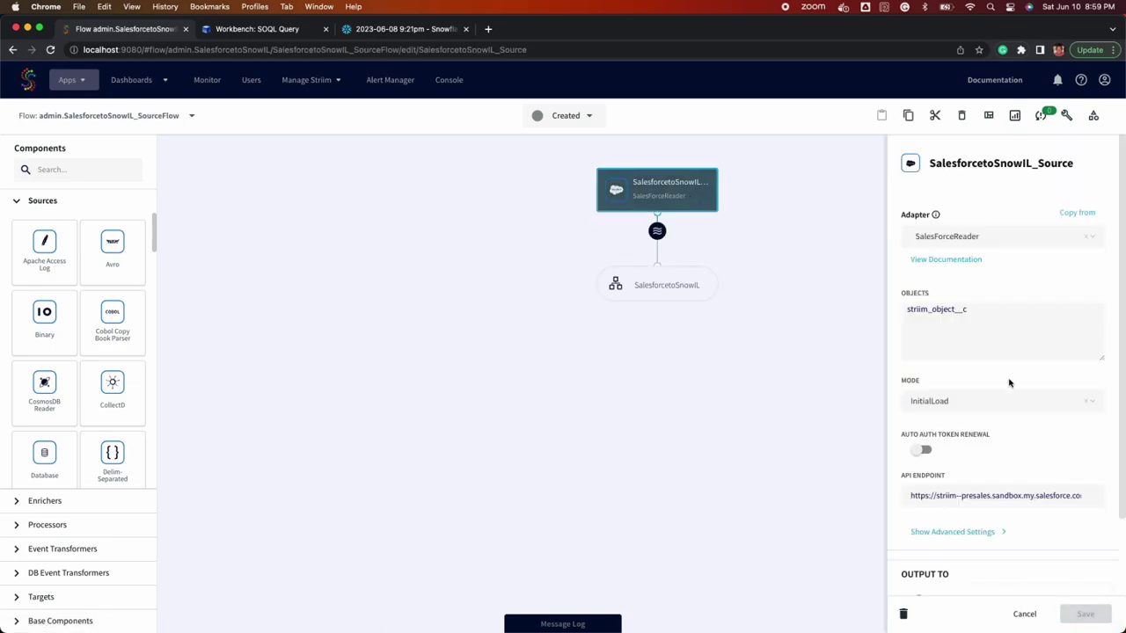
{"action": "left_click", "coordinate": [981, 532]}
{"action": "scroll", "coordinate": [1005, 381], "scroll_direction": "down", "scroll_amount": 5}
{"action": "scroll", "coordinate": [1004, 379], "scroll_direction": "up", "scroll_amount": 6}
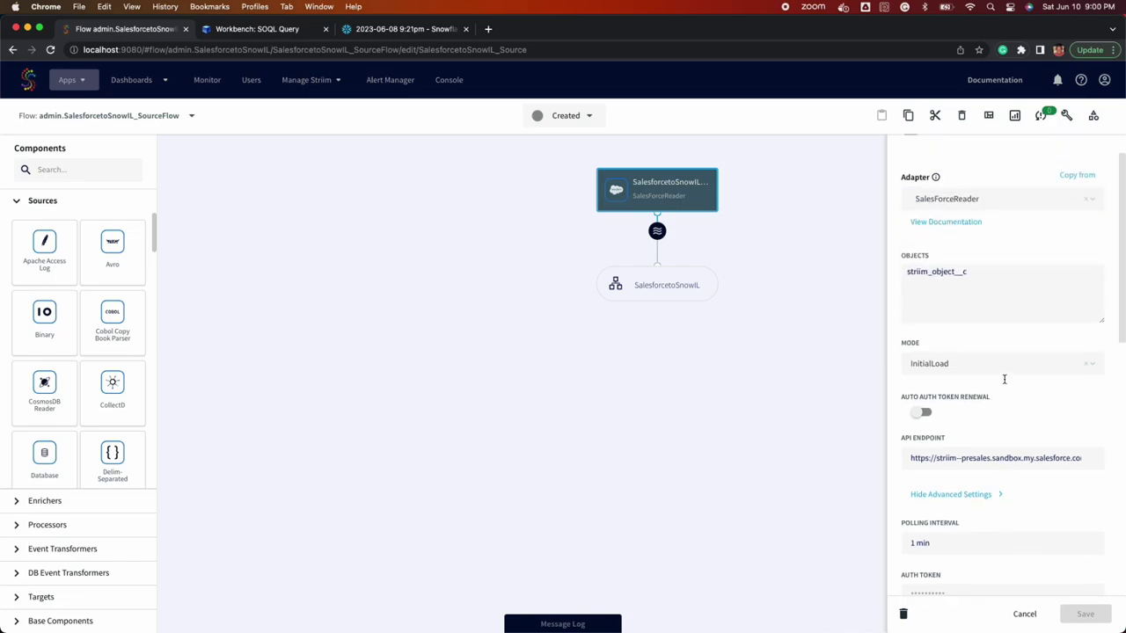
{"action": "left_click", "coordinate": [656, 285]}
- Inspect the SnowflakeWriter target's settings and advanced options
{"action": "left_click", "coordinate": [657, 285]}
{"action": "scroll", "coordinate": [1053, 366], "scroll_direction": "down", "scroll_amount": 2}
{"action": "scroll", "coordinate": [1053, 364], "scroll_direction": "up", "scroll_amount": 2}
{"action": "scroll", "coordinate": [1053, 364], "scroll_direction": "down", "scroll_amount": 2}
{"action": "left_click", "coordinate": [988, 572]}
{"action": "scroll", "coordinate": [1006, 395], "scroll_direction": "down", "scroll_amount": 3}
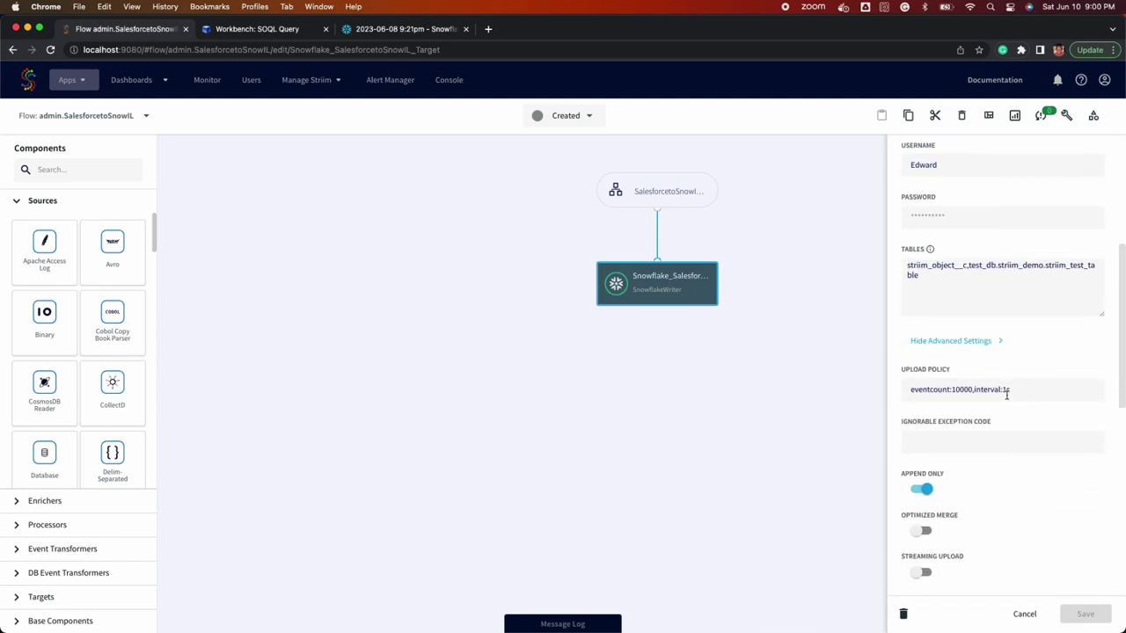
{"action": "scroll", "coordinate": [1006, 395], "scroll_direction": "up", "scroll_amount": 5}
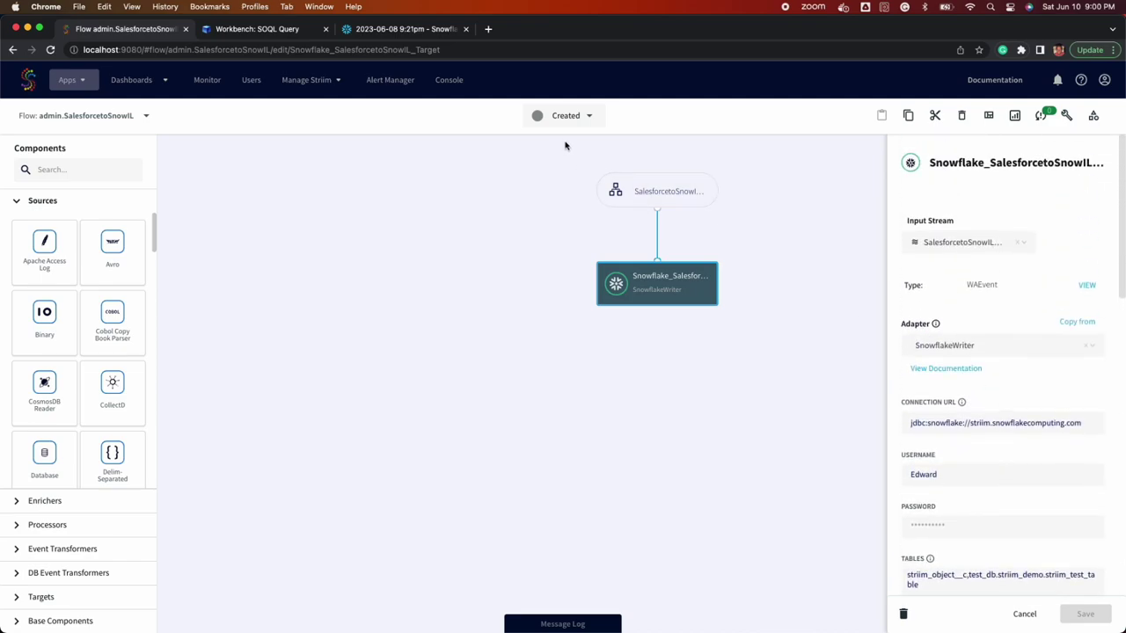
- Re-run the Workbench and Snowflake queries: 5 Salesforce records, empty striim_test_table
{"action": "left_click", "coordinate": [645, 187]}
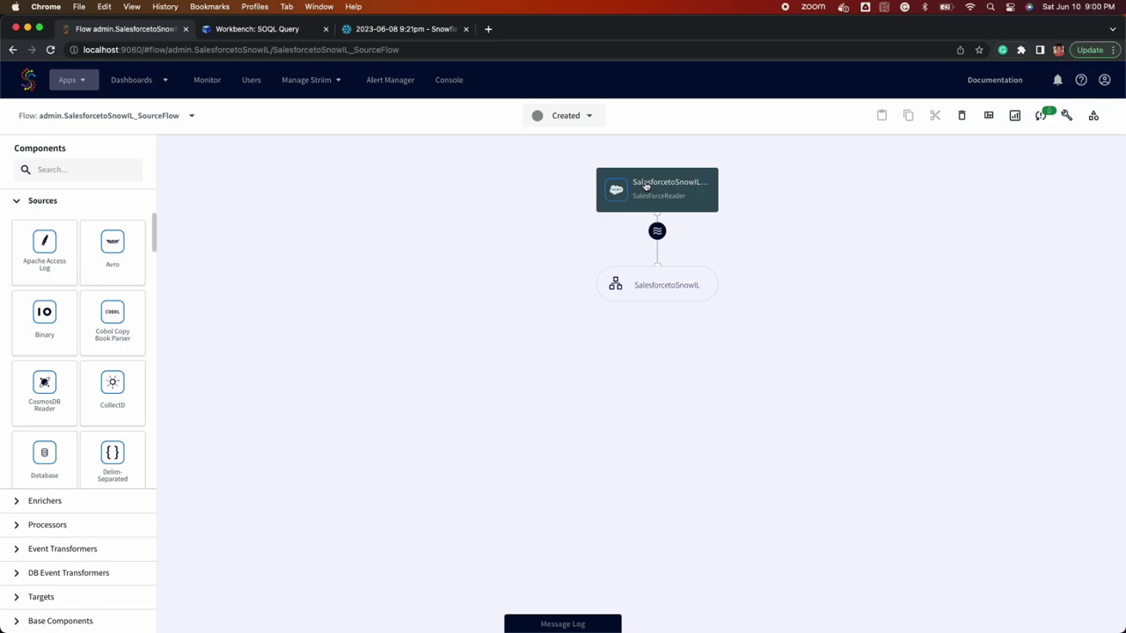
{"action": "left_click", "coordinate": [645, 186]}
{"action": "left_click", "coordinate": [313, 32]}
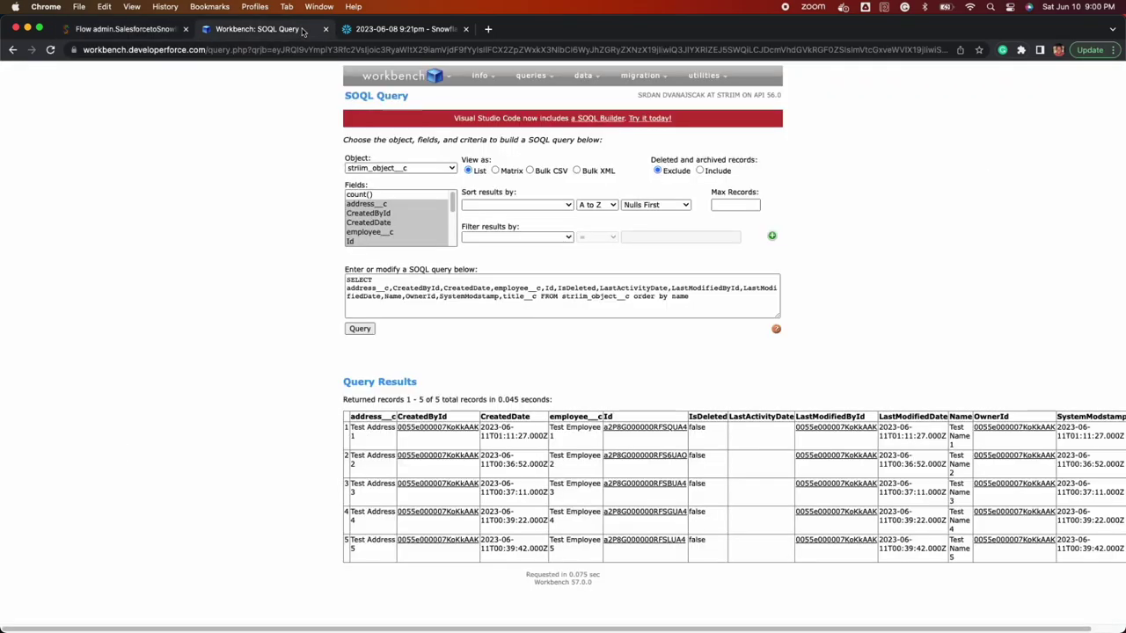
{"action": "left_click", "coordinate": [368, 329]}
{"action": "left_click", "coordinate": [411, 29]}
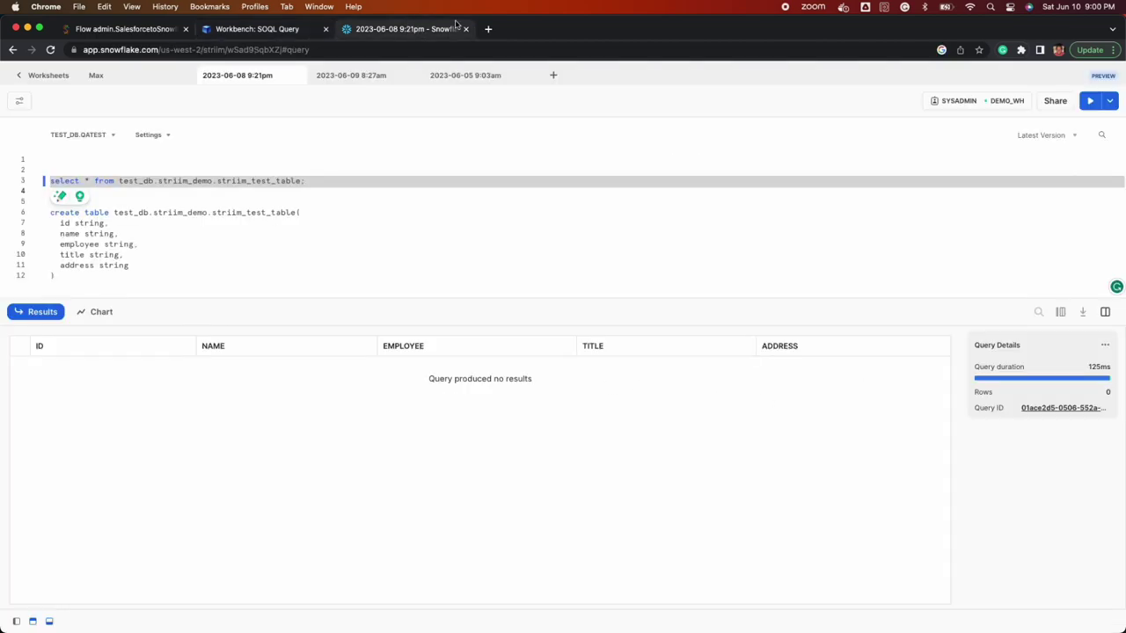
{"action": "left_click", "coordinate": [1089, 100]}
{"action": "left_click", "coordinate": [147, 29]}
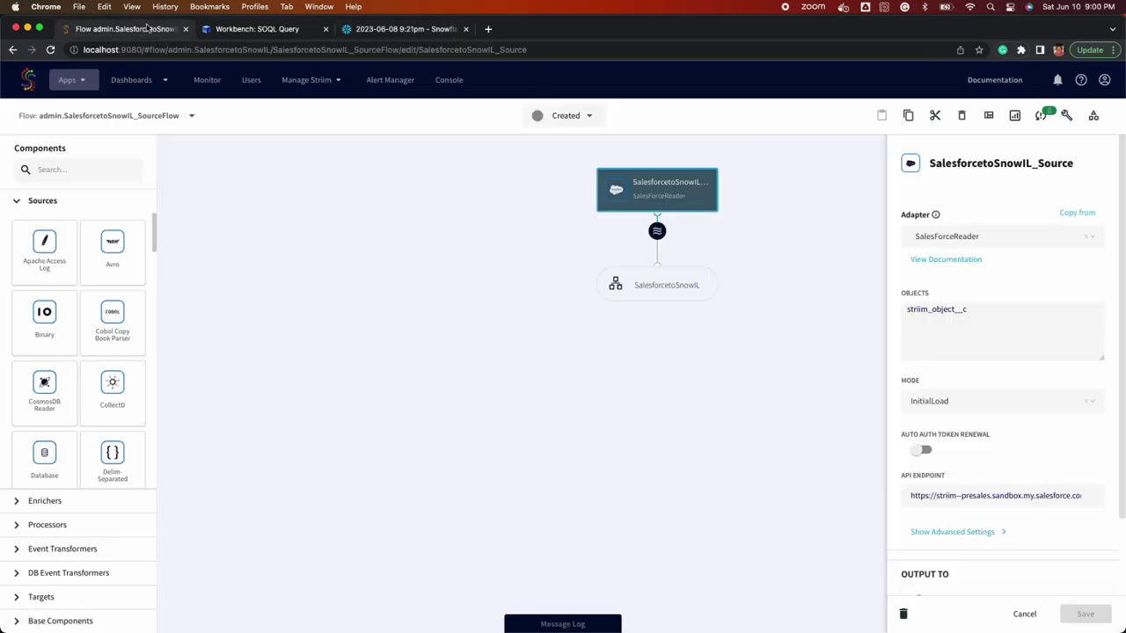
- Deploy the SalesforcetoSnowIL app
{"action": "left_click", "coordinate": [550, 116]}
{"action": "left_click", "coordinate": [552, 150]}
{"action": "left_click", "coordinate": [701, 268]}
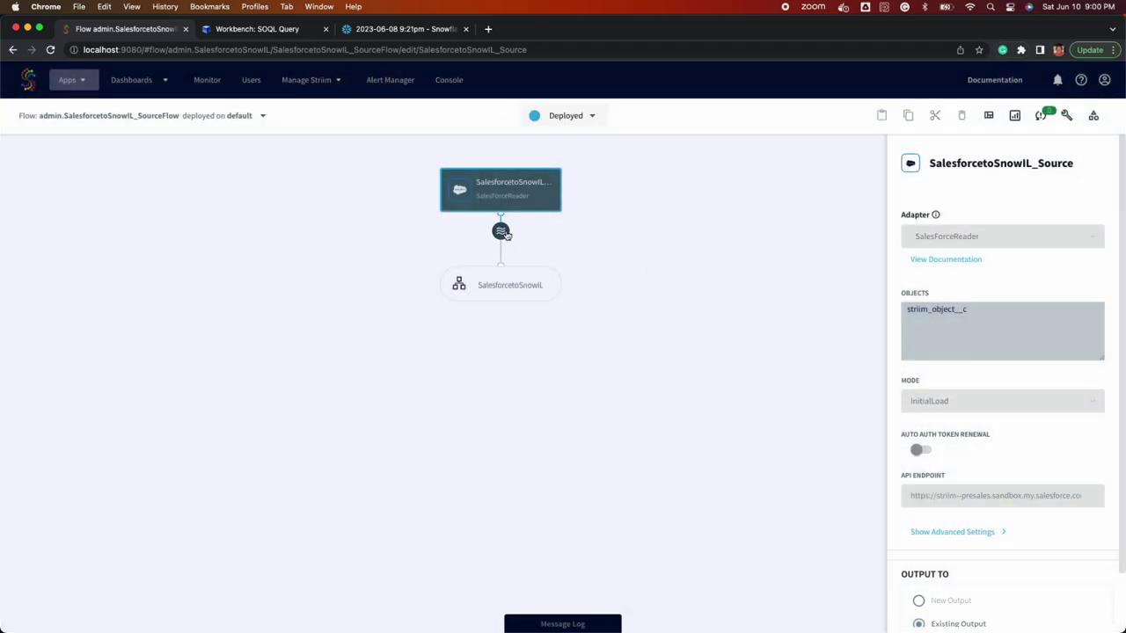
- Preview the output stream, start the app, and re-run the striim_test_table query in Snowflake
{"action": "left_click", "coordinate": [503, 232]}
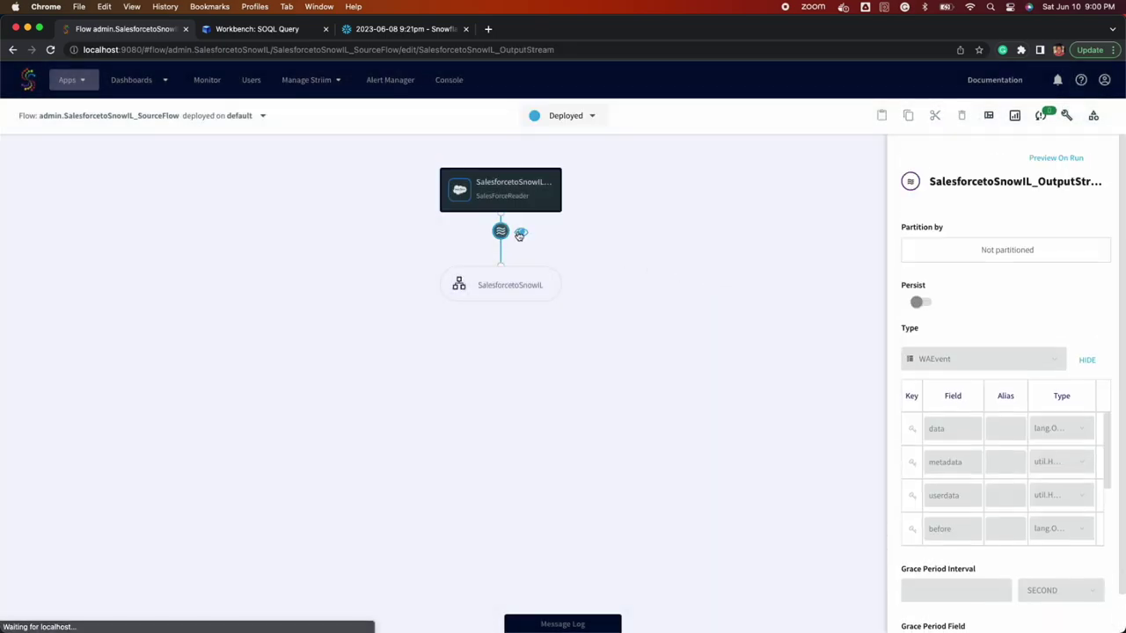
{"action": "left_click", "coordinate": [521, 231]}
{"action": "left_click", "coordinate": [572, 123]}
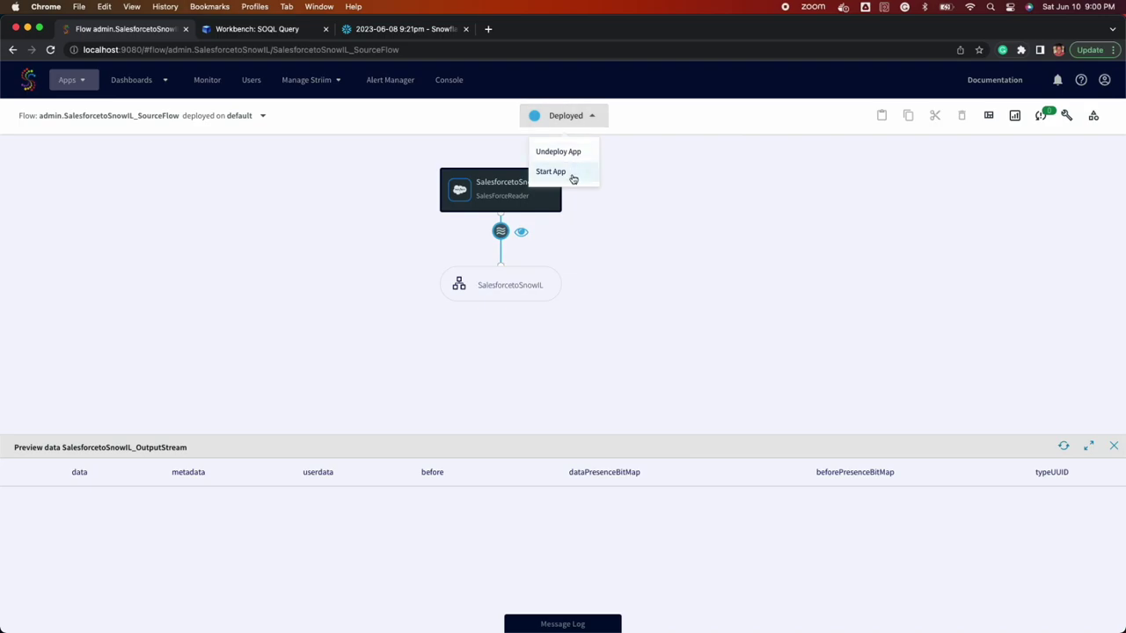
{"action": "left_click", "coordinate": [570, 173]}
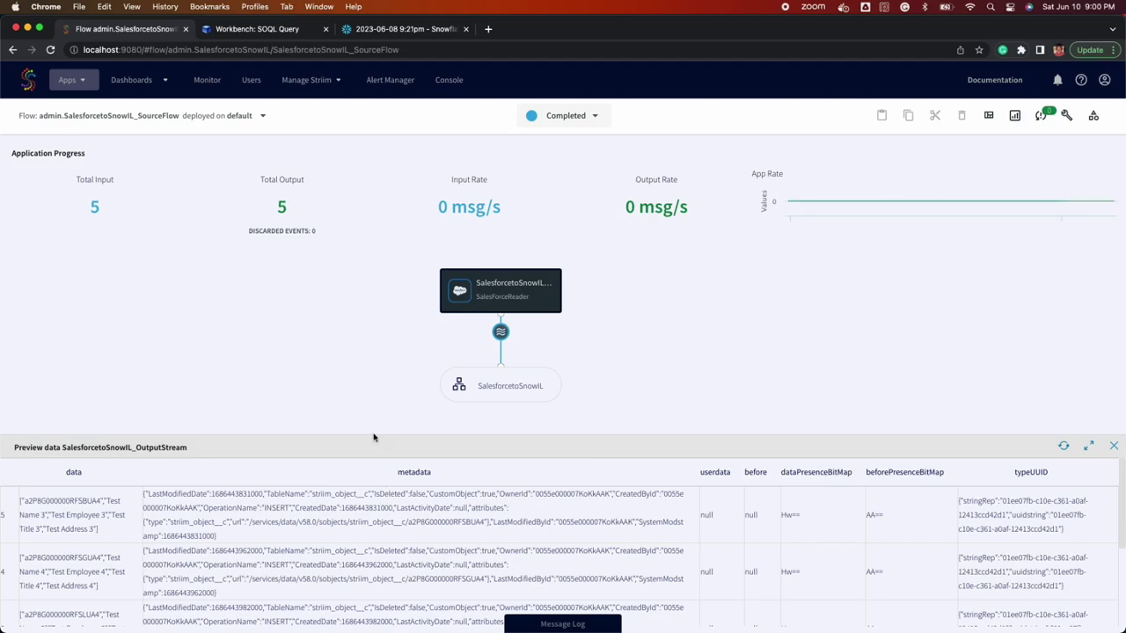
{"action": "left_click", "coordinate": [357, 33]}
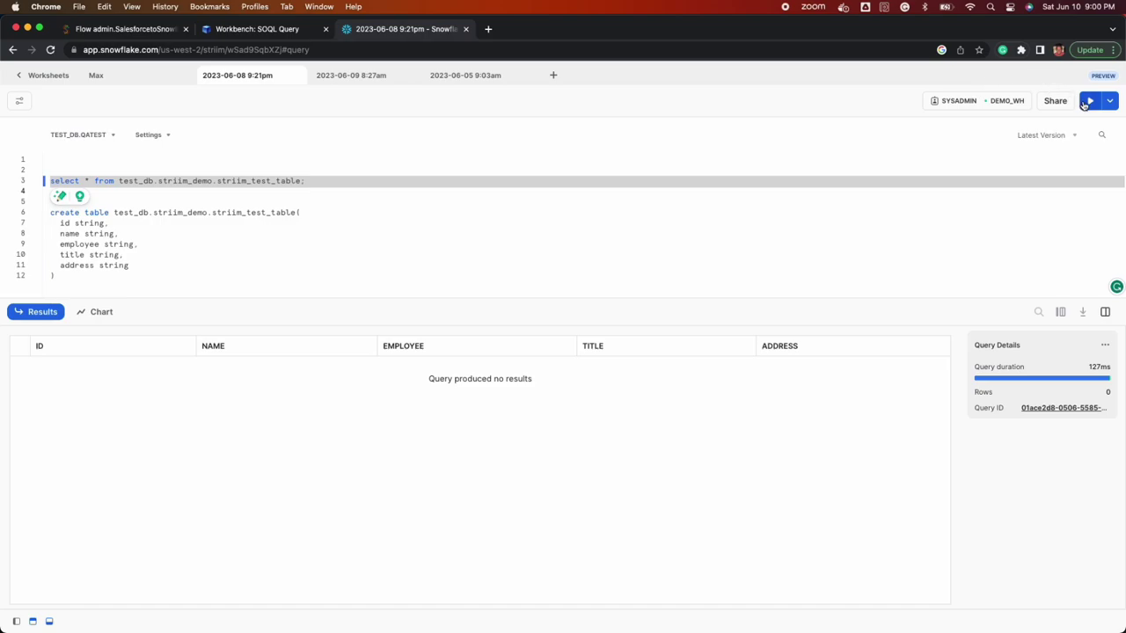
{"action": "left_click", "coordinate": [1089, 100]}
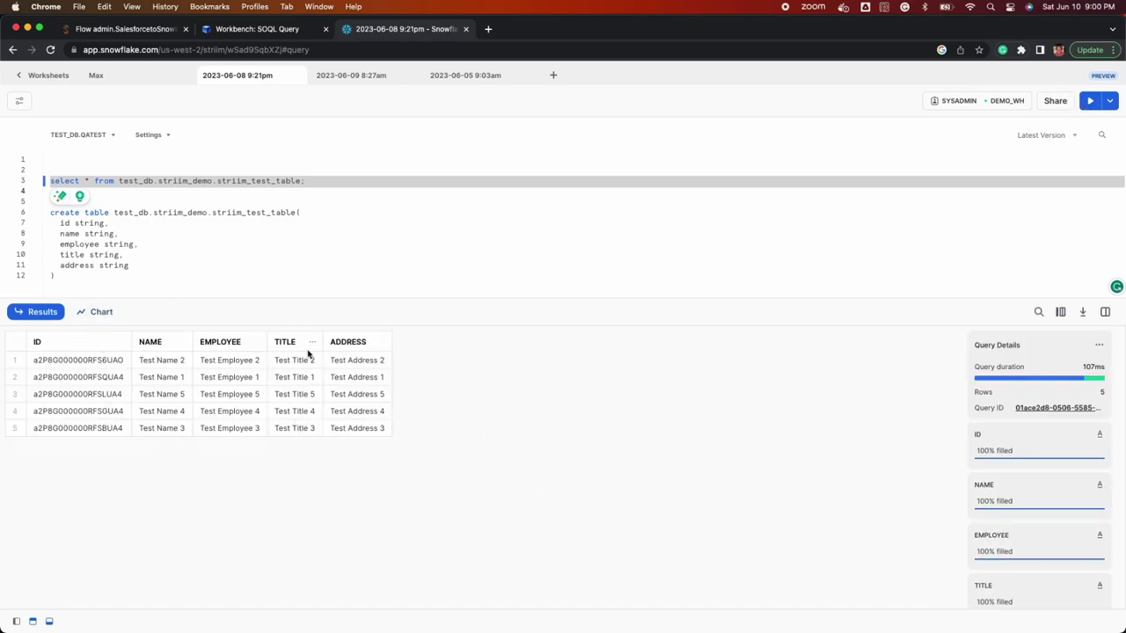
- Back in the Striim flow, dismiss the notifications and inspect the preview's row data
{"action": "left_click", "coordinate": [136, 29]}
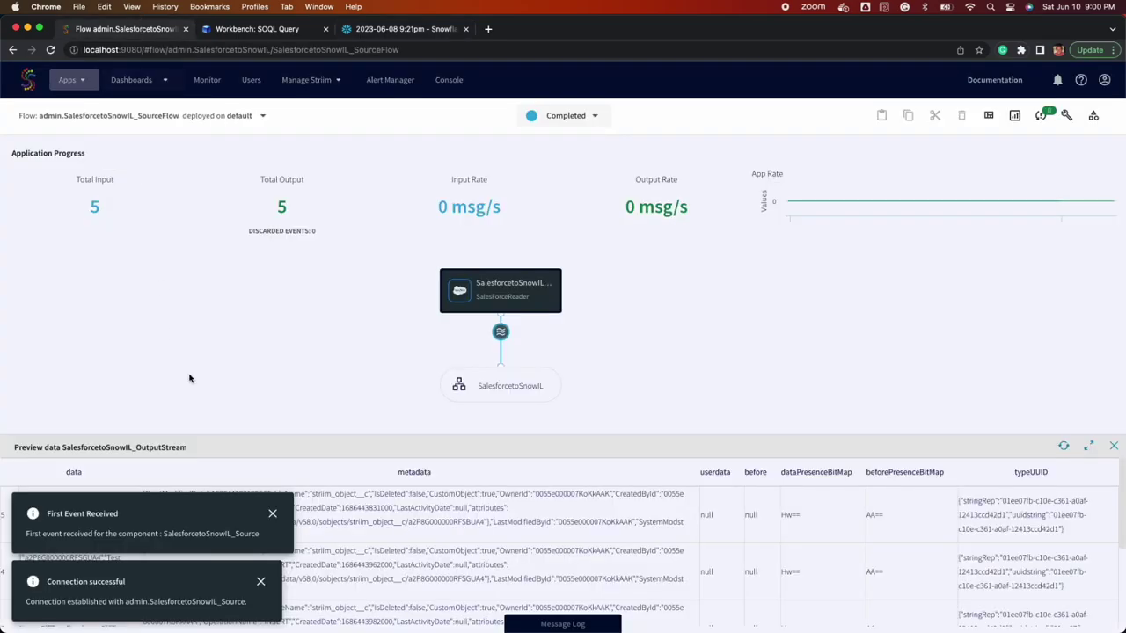
{"action": "left_click", "coordinate": [273, 515]}
{"action": "left_click", "coordinate": [261, 582]}
{"action": "left_click_drag", "start_coordinate": [98, 529], "coordinate": [27, 499]}
{"action": "scroll", "coordinate": [79, 508], "scroll_direction": "down", "scroll_amount": 3}
{"action": "scroll", "coordinate": [83, 501], "scroll_direction": "up", "scroll_amount": 3}
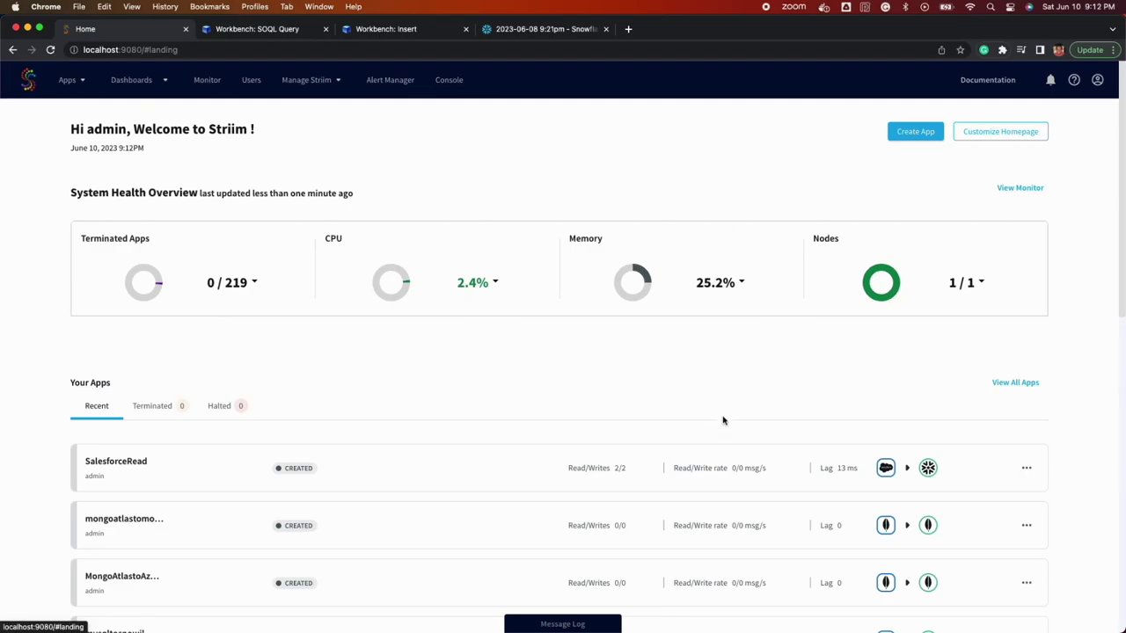
{"action": "scroll", "coordinate": [724, 419], "scroll_direction": "down", "scroll_amount": 5}
{"action": "scroll", "coordinate": [724, 420], "scroll_direction": "up", "scroll_amount": 5}
- Start a new app from the Salesforce-to-Snowflake template, filtering by source and target
{"action": "left_click", "coordinate": [914, 132]}
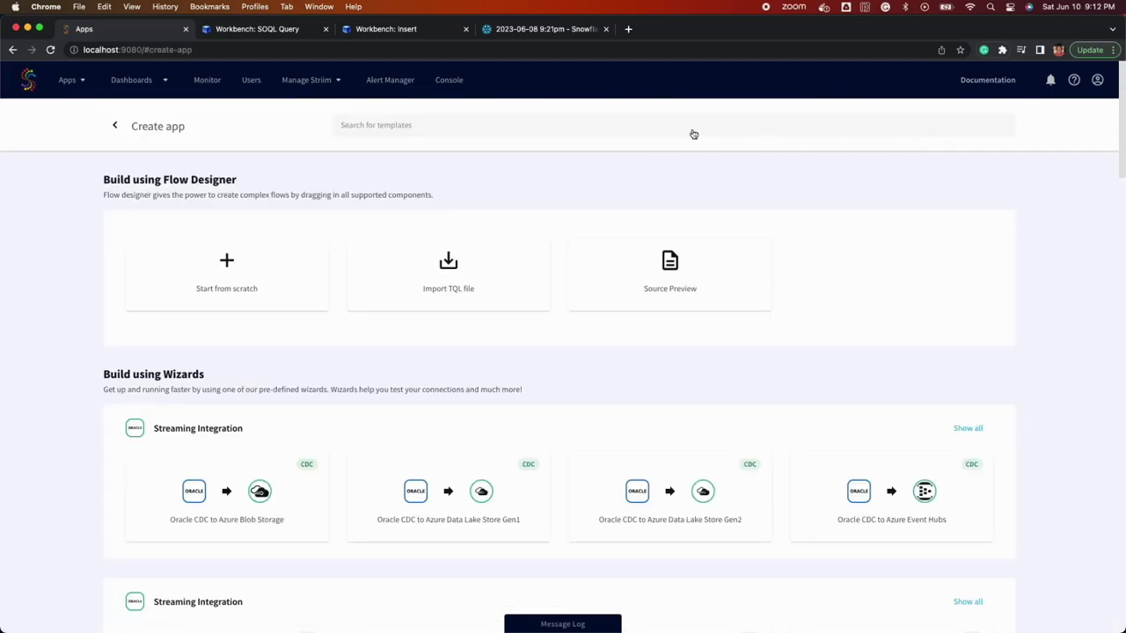
{"action": "left_click", "coordinate": [629, 129]}
{"action": "type", "text": "sales"}
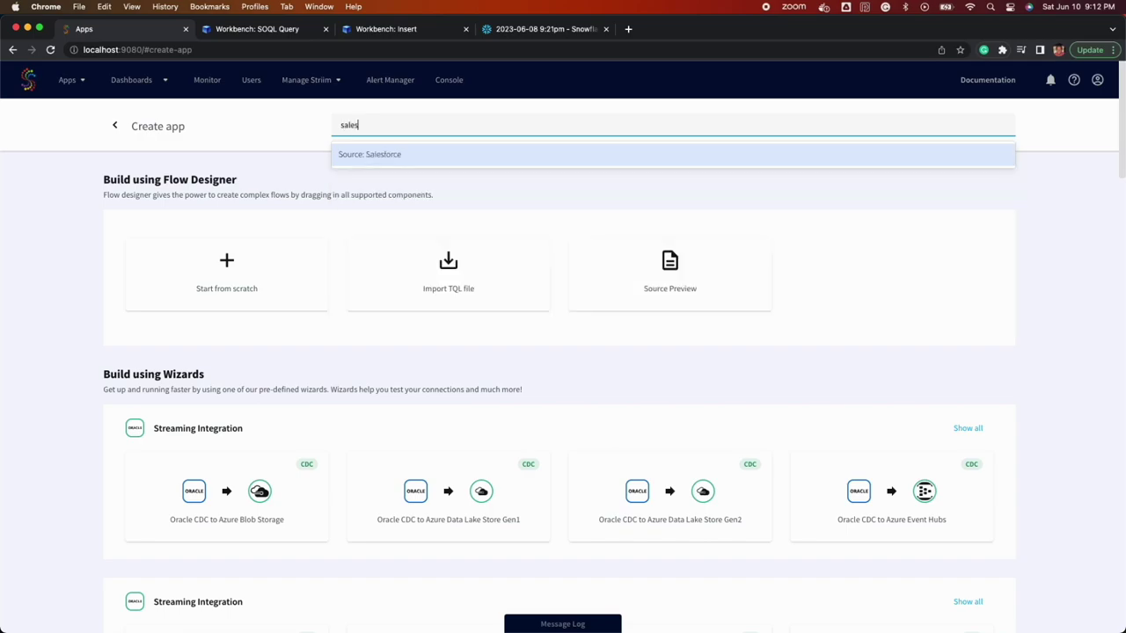
{"action": "left_click", "coordinate": [588, 155]}
{"action": "type", "text": "snow"}
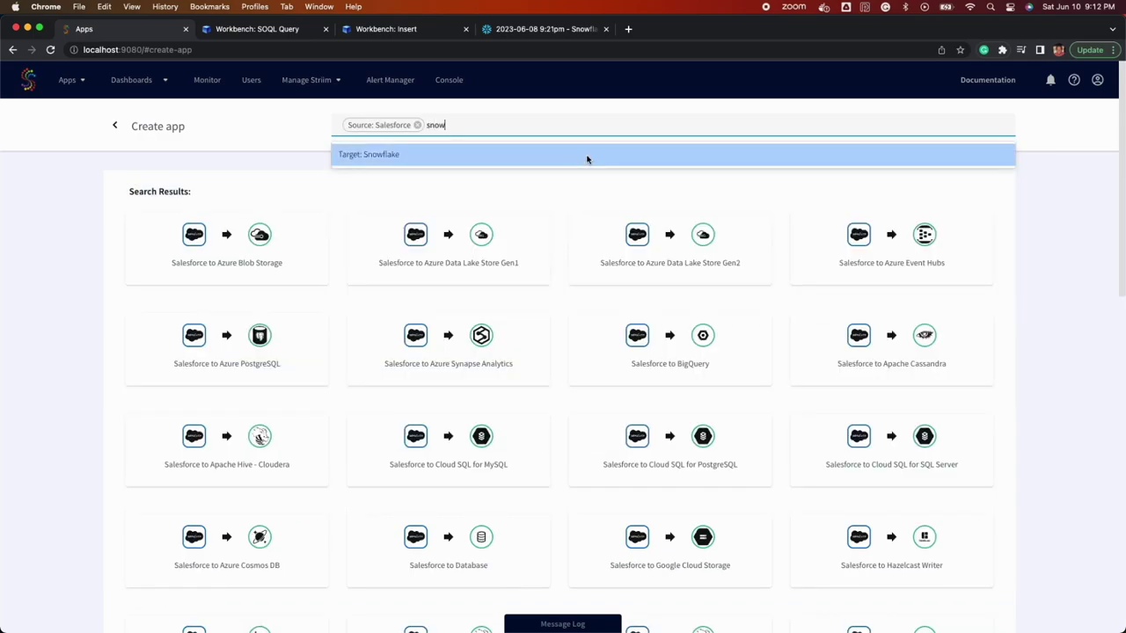
{"action": "left_click", "coordinate": [588, 157]}
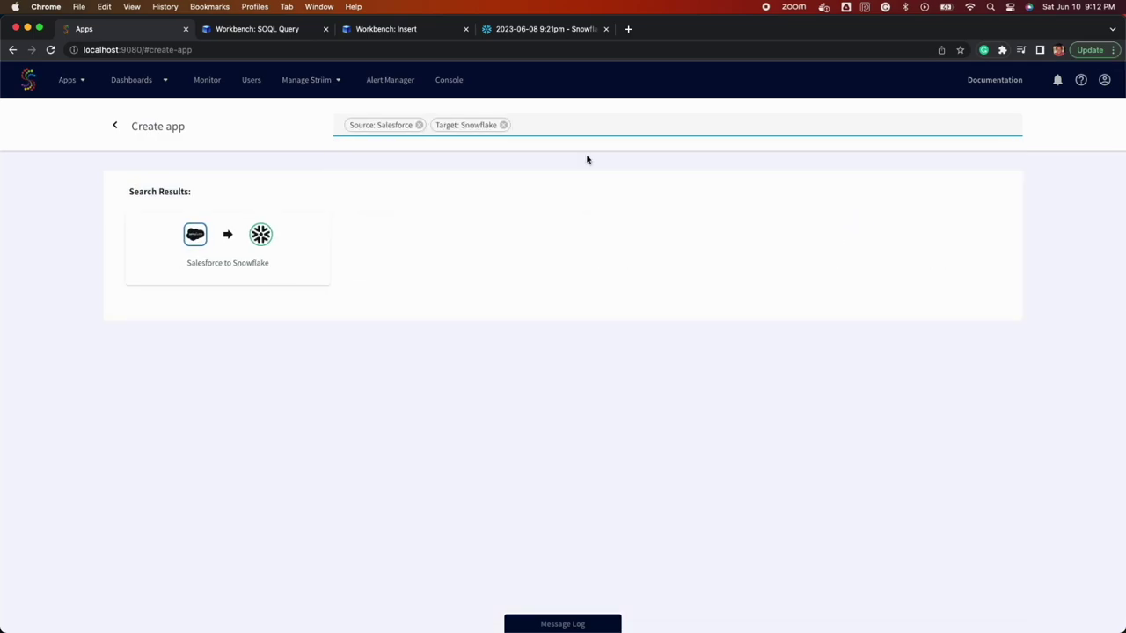
{"action": "left_click", "coordinate": [310, 244]}
- Name the app 'SalesforcetoSnowflakeIncremental', save it, and paste the API endpoint
{"action": "left_click", "coordinate": [475, 235]}
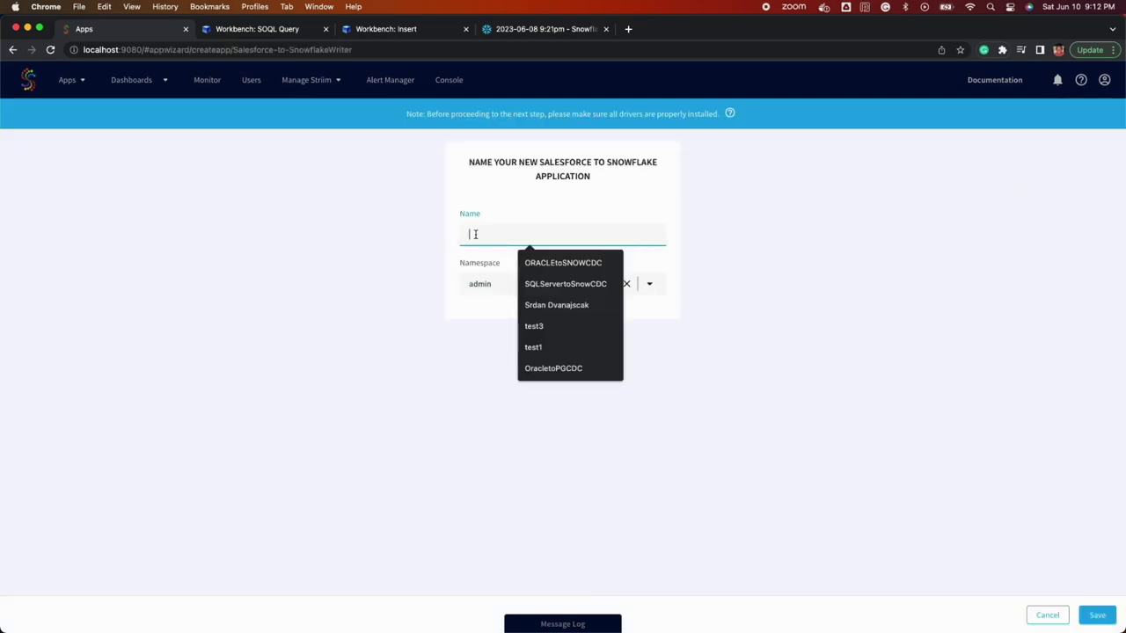
{"action": "type", "text": "Salesfor"}
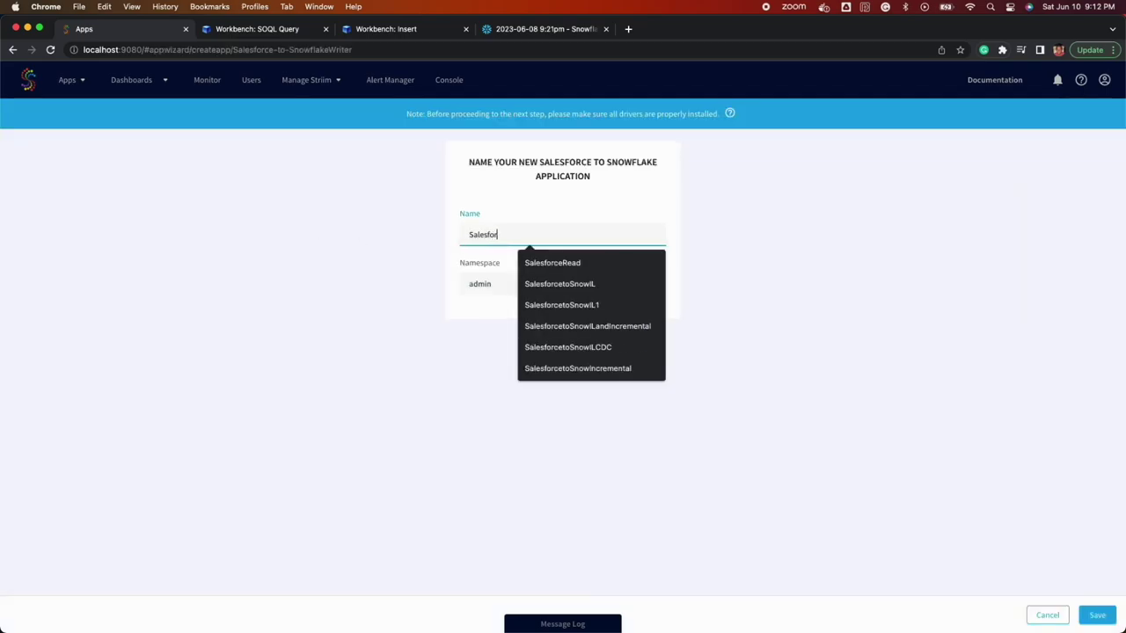
{"action": "type", "text": "cetpS"}
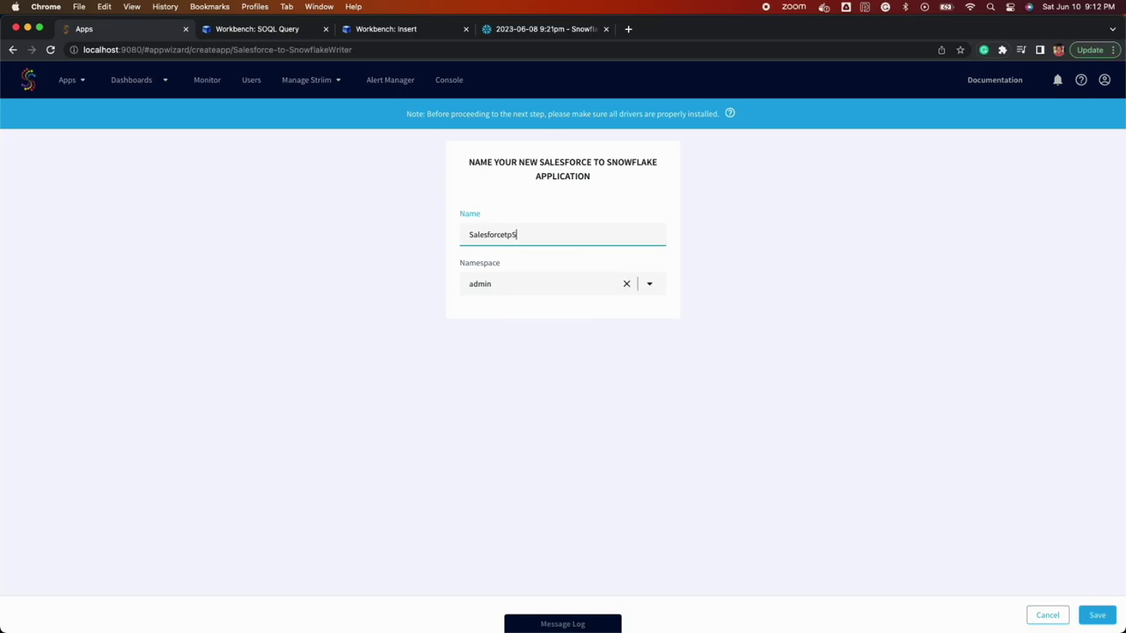
{"action": "key", "text": "BackSpace"}
{"action": "key", "text": "BackSpace"}
{"action": "type", "text": "oSnowflakeIncremental"}
{"action": "left_click", "coordinate": [1097, 614]}
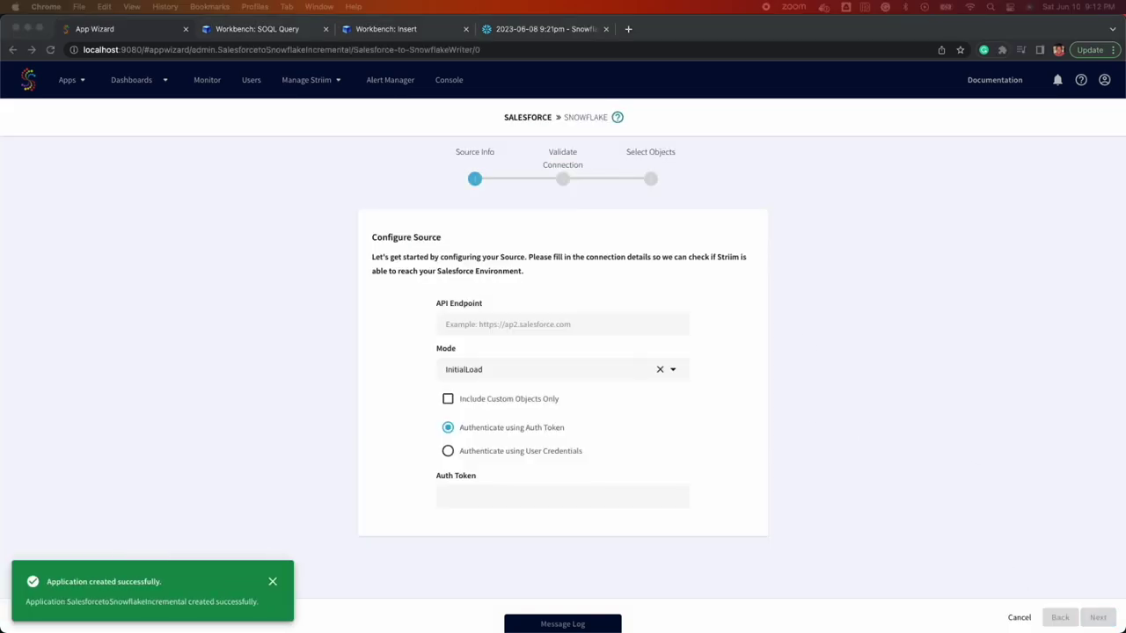
{"action": "key", "text": "super+v"}
- Set the reading mode to Incremental and authenticate with the pasted auth token
{"action": "left_click", "coordinate": [498, 372]}
{"action": "left_click", "coordinate": [659, 420]}
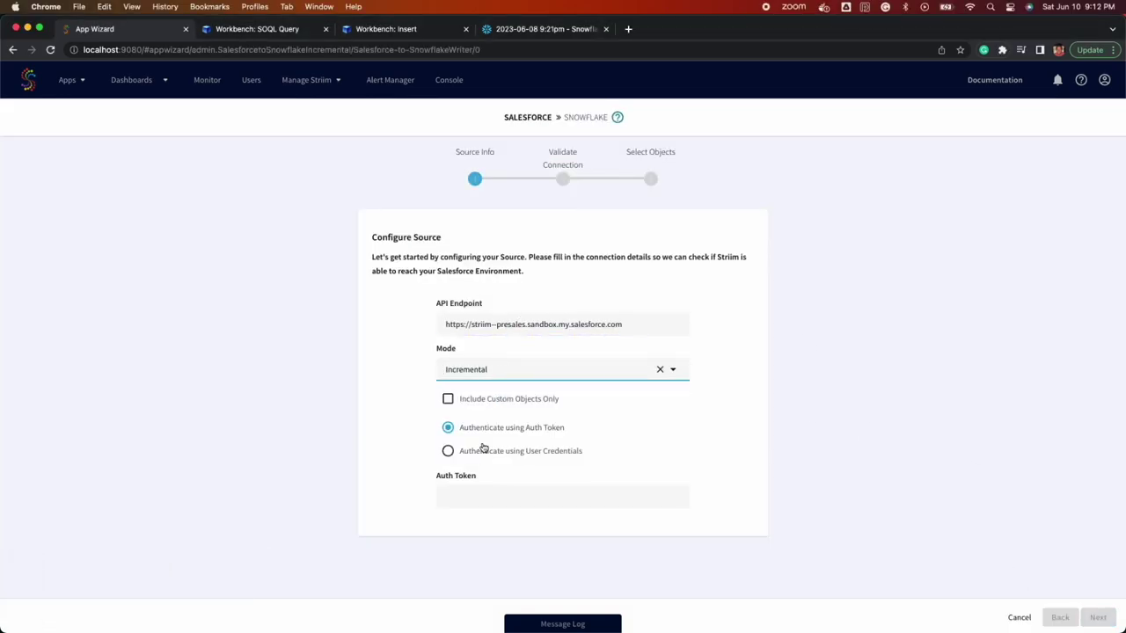
{"action": "left_click", "coordinate": [482, 450]}
{"action": "scroll", "coordinate": [483, 449], "scroll_direction": "down", "scroll_amount": 2}
{"action": "left_click", "coordinate": [518, 334]}
{"action": "left_click", "coordinate": [514, 497]}
{"action": "key", "text": "super+v"}
{"action": "key", "text": "Return"}
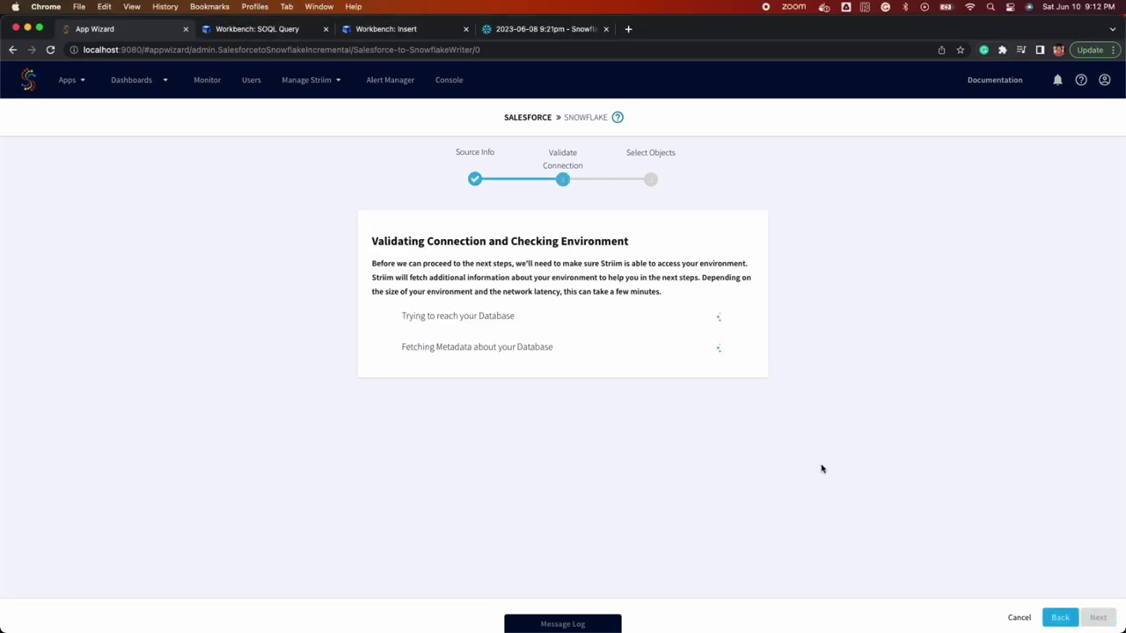
- Search 'striim_o' and select striim_object__c to move
{"action": "scroll", "coordinate": [493, 290], "scroll_direction": "down", "scroll_amount": 4}
{"action": "scroll", "coordinate": [495, 292], "scroll_direction": "up", "scroll_amount": 4}
{"action": "left_click", "coordinate": [489, 217]}
{"action": "type", "text": "striim_o"}
{"action": "left_click", "coordinate": [711, 466]}
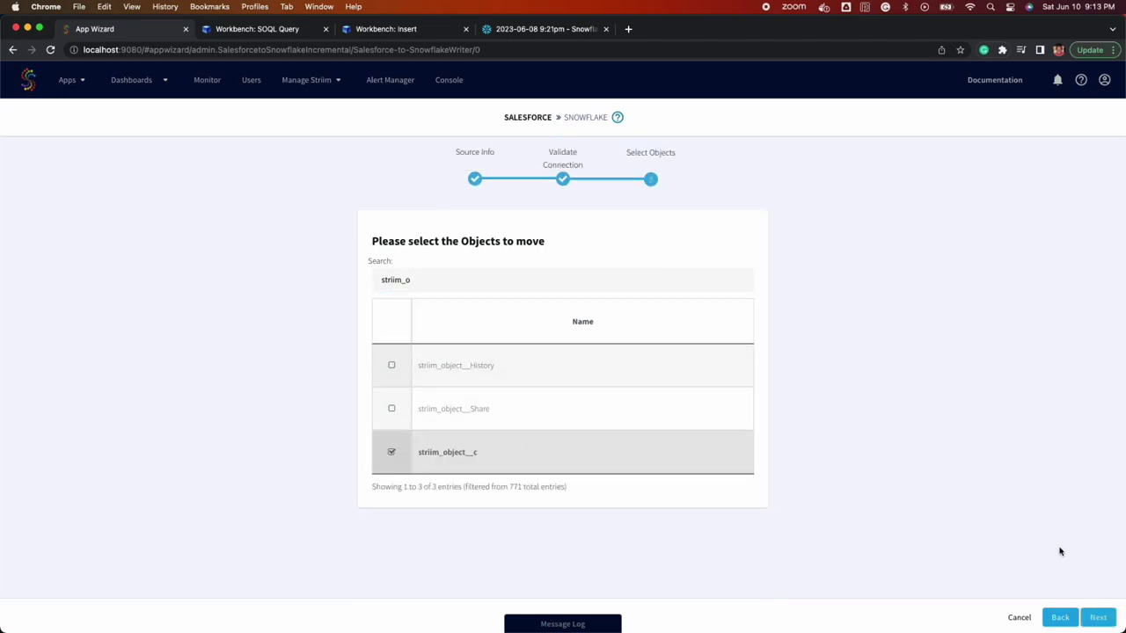
{"action": "left_click", "coordinate": [1098, 617]}
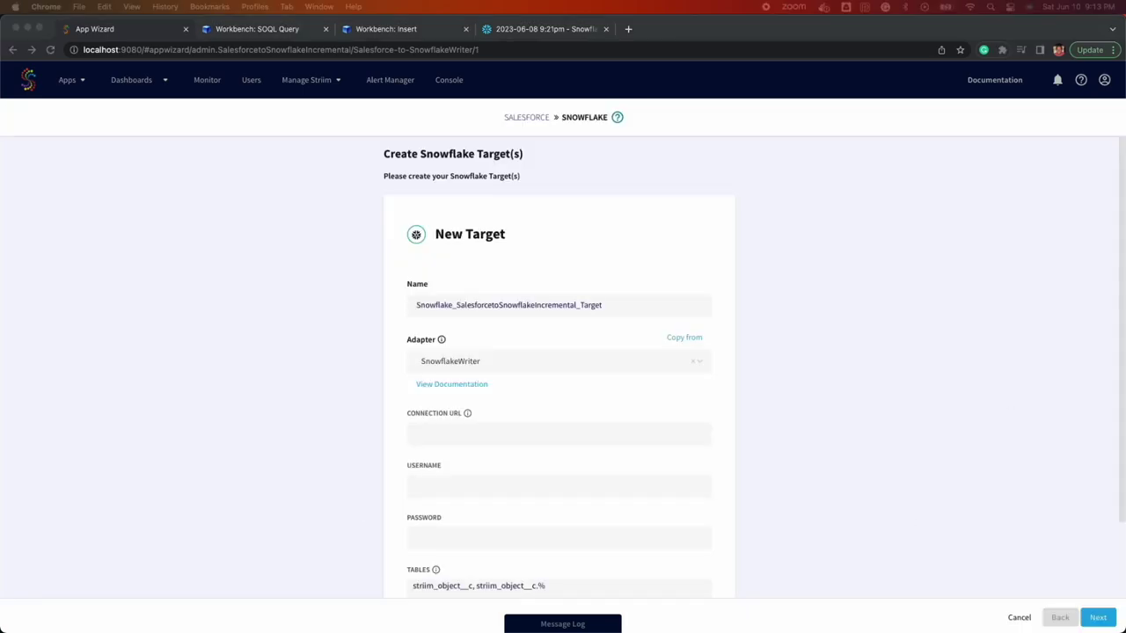
- Enter the Snowflake connection URL, username and corrected account password
{"action": "left_click", "coordinate": [458, 440]}
{"action": "key", "text": "super+v"}
{"action": "key", "text": "Tab"}
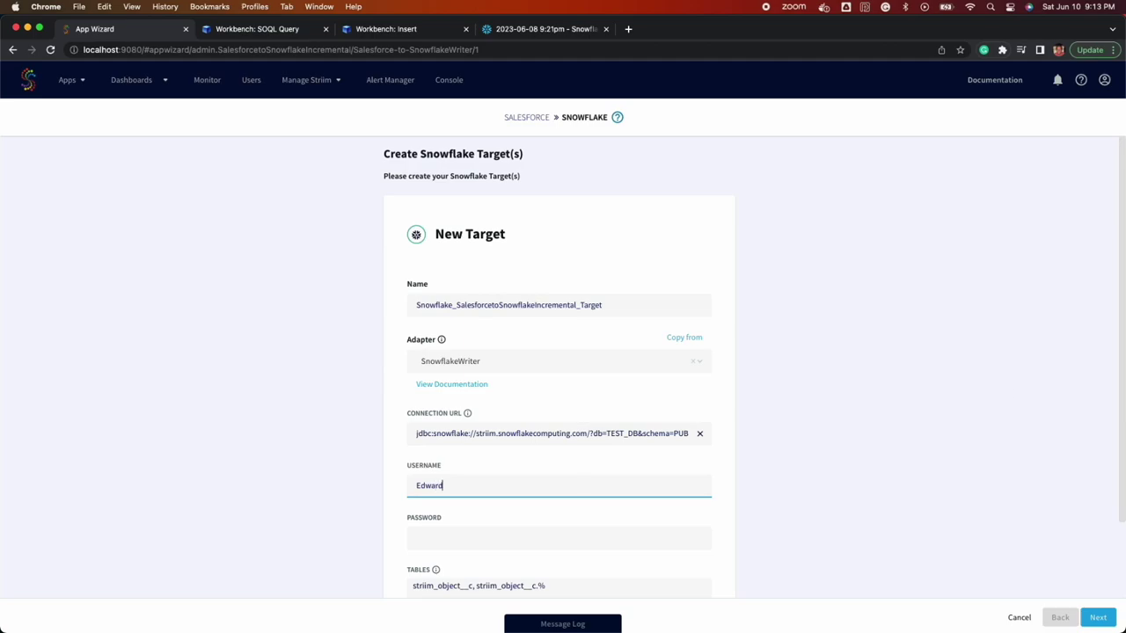
{"action": "left_click", "coordinate": [525, 536]}
{"action": "key", "text": "super+v"}
{"action": "scroll", "coordinate": [545, 475], "scroll_direction": "down", "scroll_amount": 2}
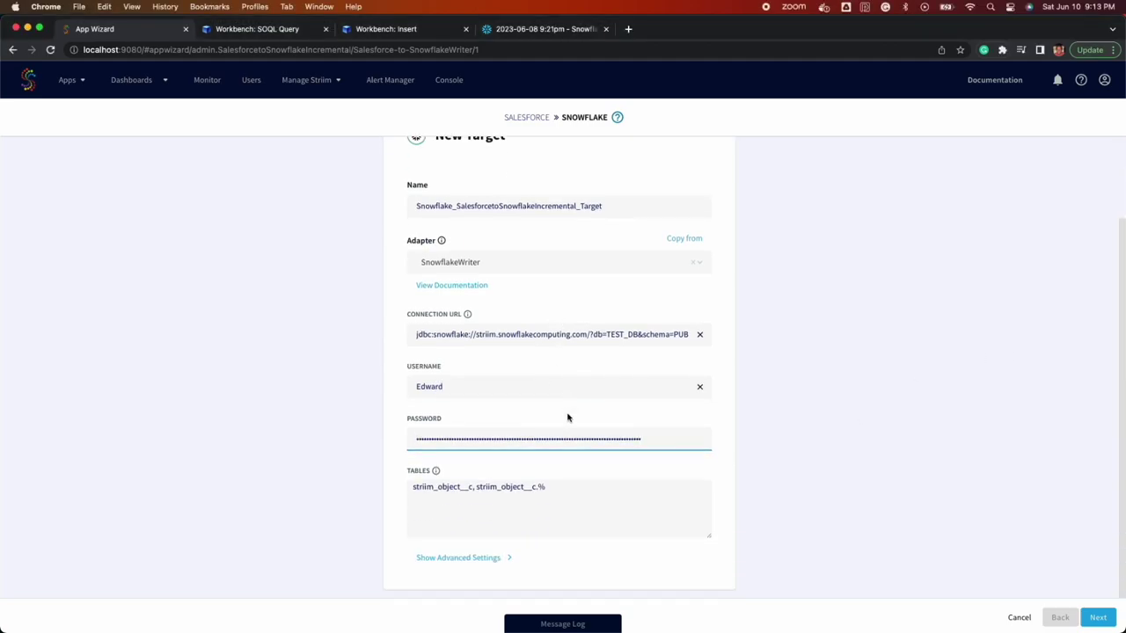
{"action": "left_click", "coordinate": [472, 443]}
{"action": "key", "text": "super+a"}
{"action": "key", "text": "super+v"}
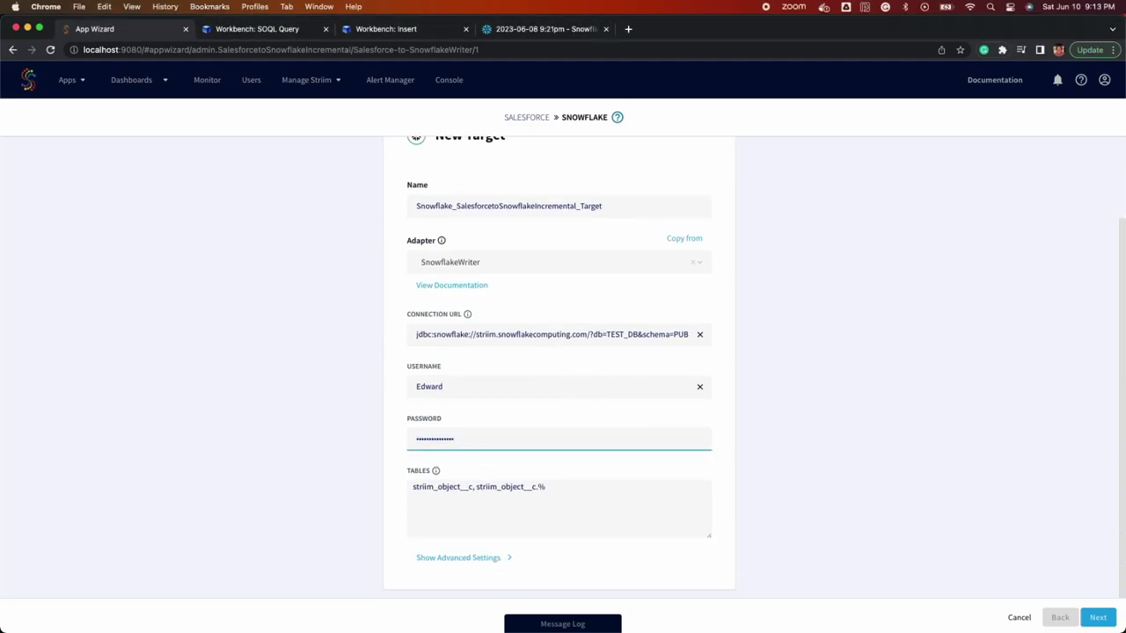
- Paste the striim_test_table mapping and set the upload policy interval to 1s
{"action": "left_click", "coordinate": [651, 515]}
{"action": "key", "text": "super+a"}
{"action": "type", "text": "striim_object__c,test_db.striim_demo.striim_test_table"}
{"action": "left_click", "coordinate": [474, 558]}
{"action": "scroll", "coordinate": [552, 439], "scroll_direction": "down", "scroll_amount": 4}
{"action": "left_click", "coordinate": [552, 409]}
{"action": "key", "text": "BackSpace"}
{"action": "key", "text": "BackSpace"}
{"action": "type", "text": "1s"}
{"action": "scroll", "coordinate": [550, 409], "scroll_direction": "down", "scroll_amount": 3}
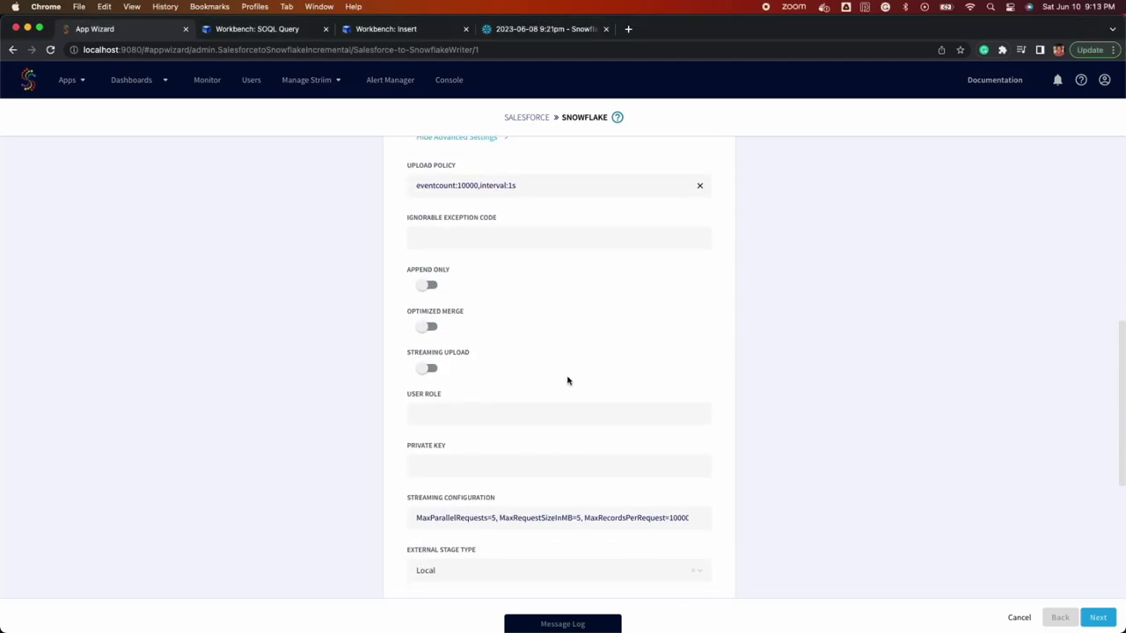
{"action": "left_click", "coordinate": [1098, 617]}
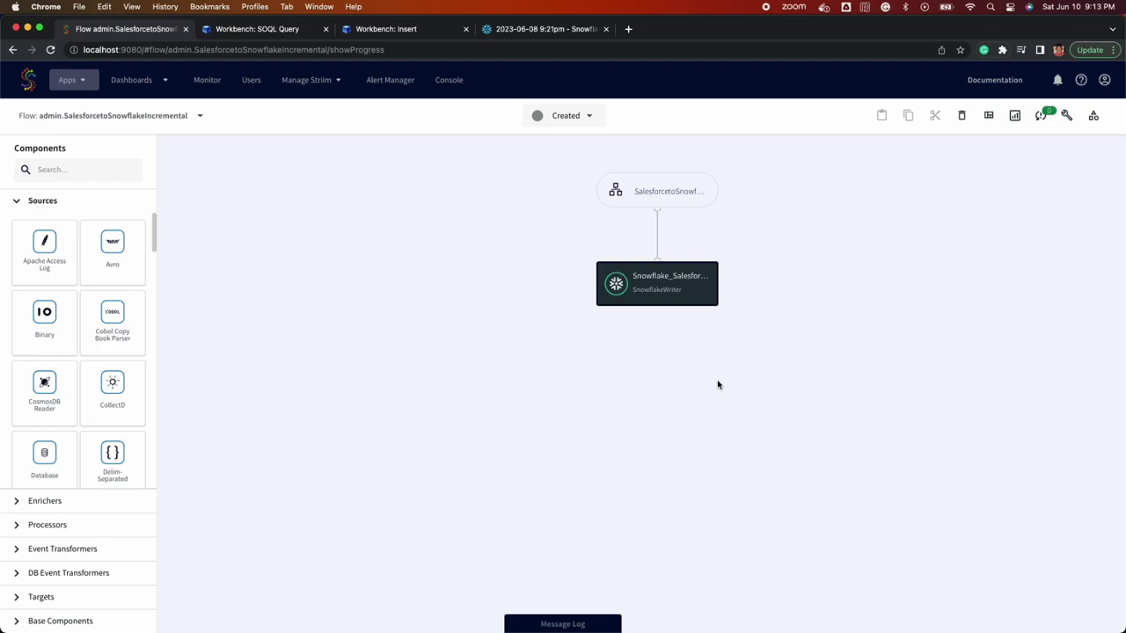
- Review the Salesforce reader's advanced settings, noting its 1 min polling interval
{"action": "left_click", "coordinate": [701, 192]}
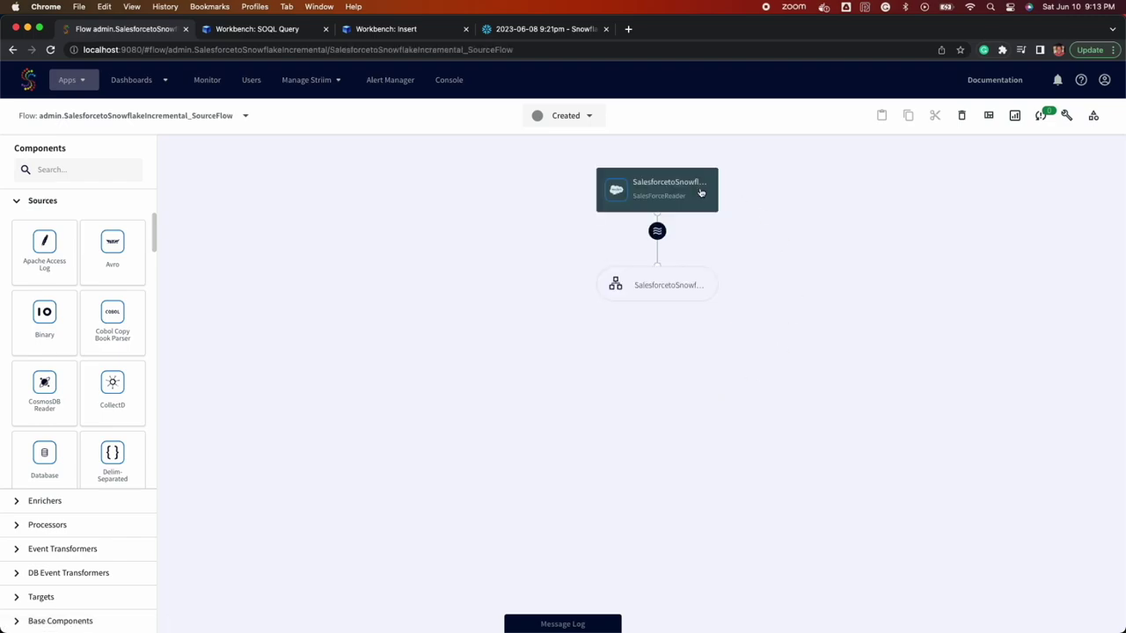
{"action": "left_click", "coordinate": [670, 186]}
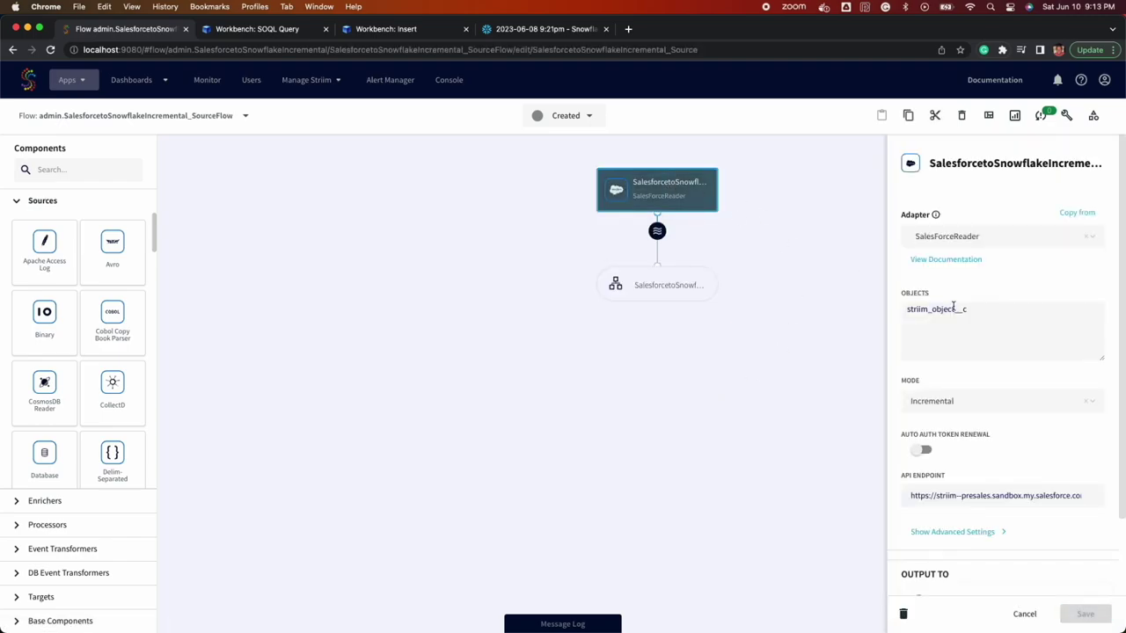
{"action": "scroll", "coordinate": [953, 351], "scroll_direction": "down", "scroll_amount": 1}
{"action": "left_click", "coordinate": [960, 491]}
{"action": "scroll", "coordinate": [945, 422], "scroll_direction": "down", "scroll_amount": 2}
{"action": "left_click_drag", "start_coordinate": [913, 467], "coordinate": [947, 466]}
{"action": "scroll", "coordinate": [961, 401], "scroll_direction": "down", "scroll_amount": 2}
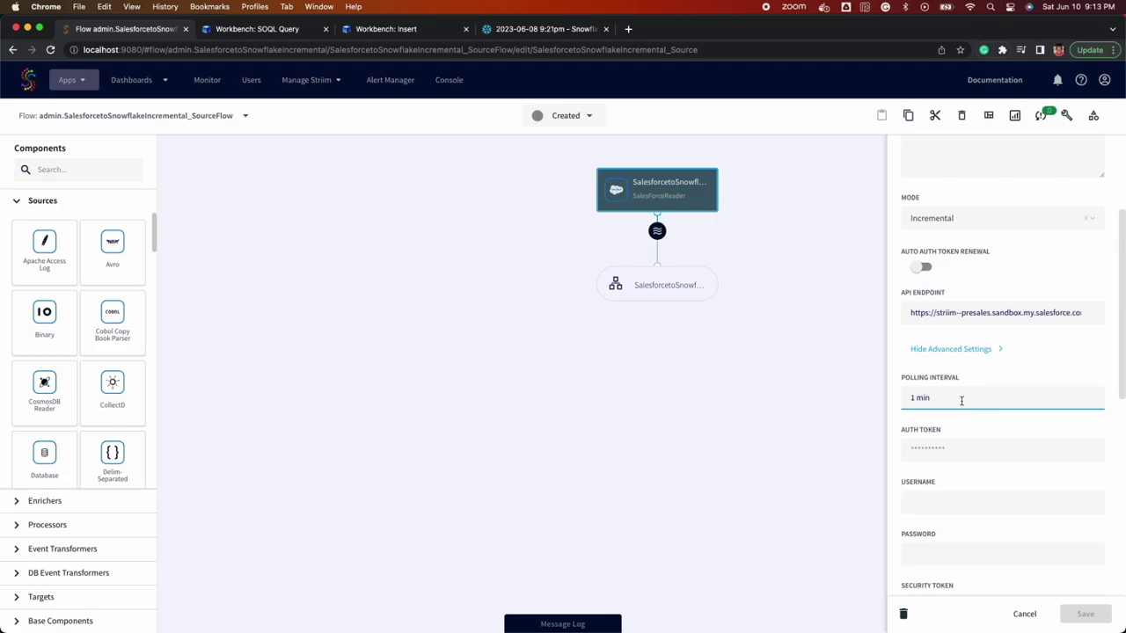
- Review the Snowflake writer's properties and advanced settings
{"action": "left_click", "coordinate": [679, 290]}
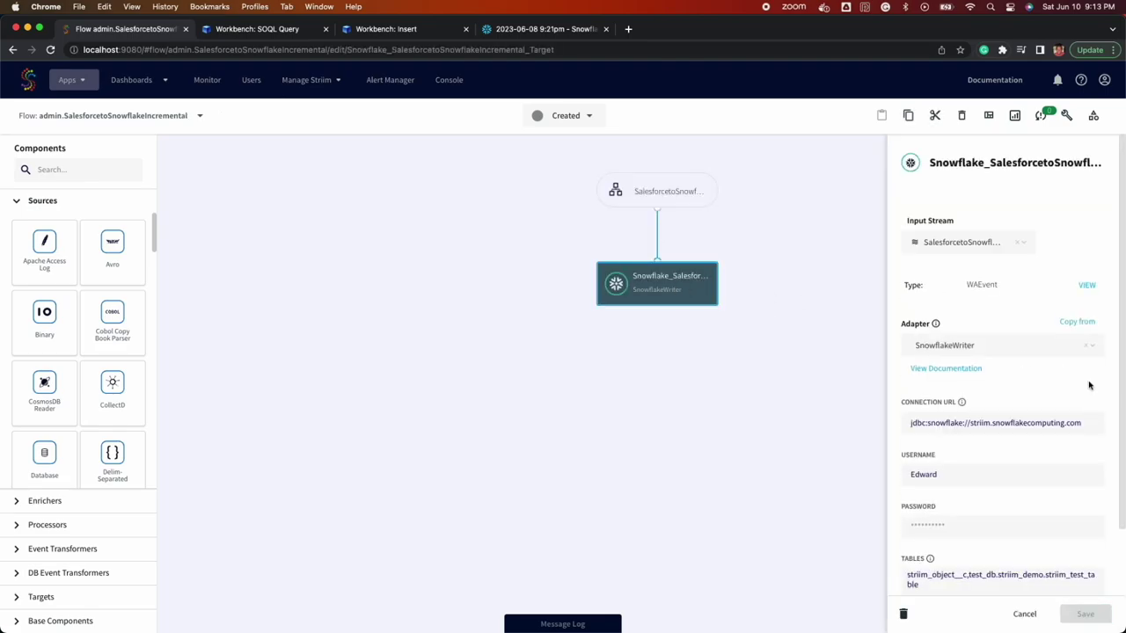
{"action": "left_click", "coordinate": [952, 573]}
{"action": "scroll", "coordinate": [997, 439], "scroll_direction": "down", "scroll_amount": 4}
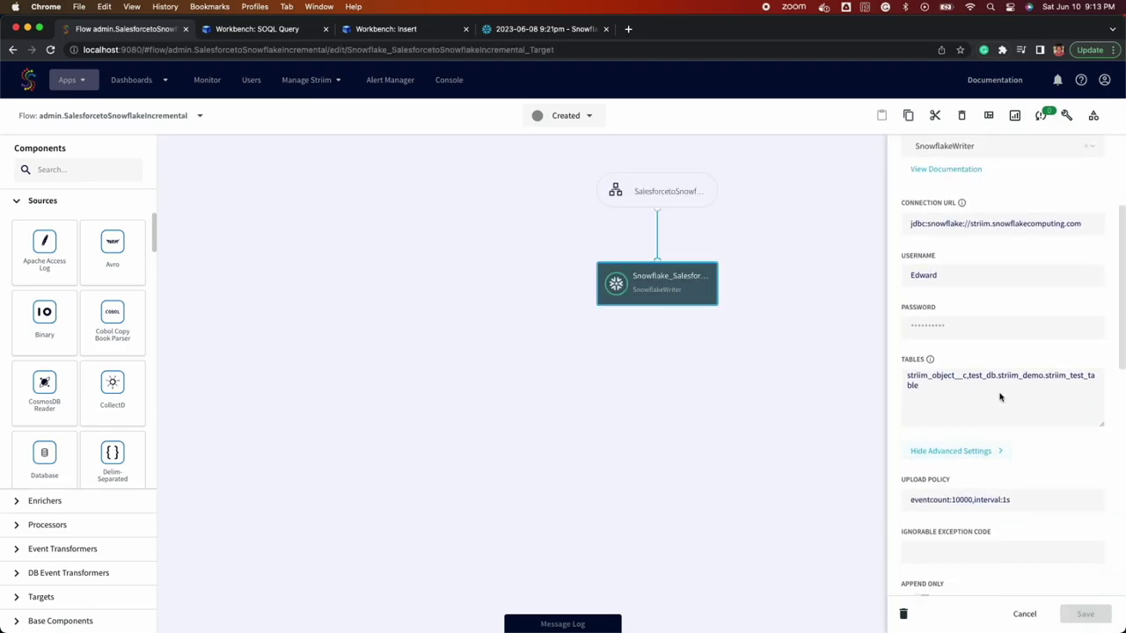
{"action": "scroll", "coordinate": [999, 396], "scroll_direction": "up", "scroll_amount": 5}
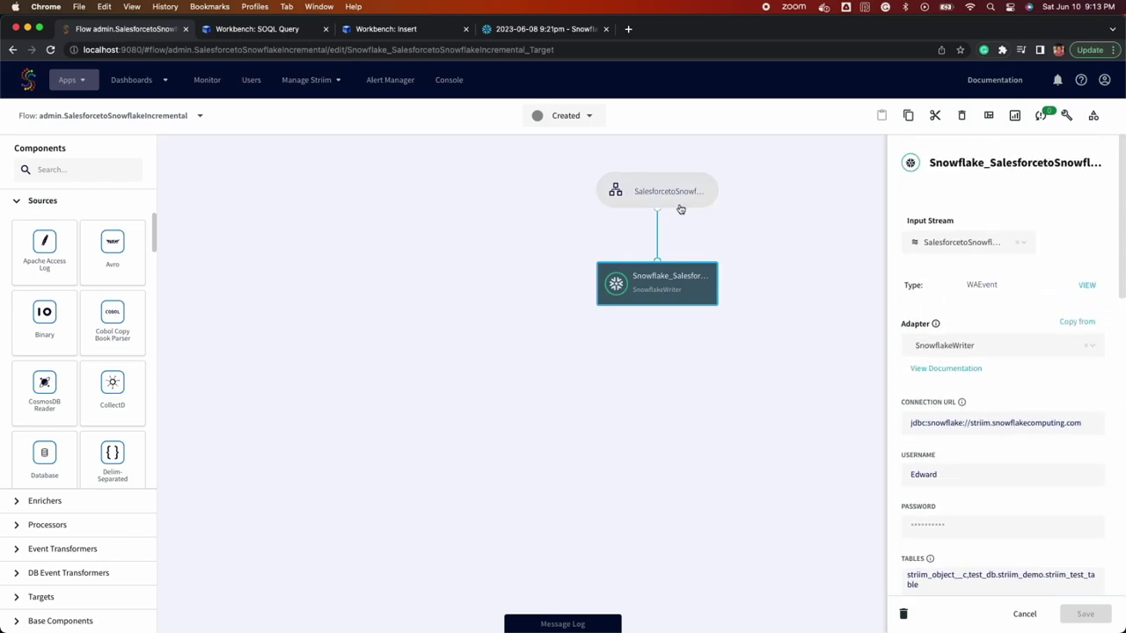
{"action": "left_click", "coordinate": [677, 191]}
- Deploy the app on the default deployment group
{"action": "left_click", "coordinate": [591, 117]}
{"action": "left_click", "coordinate": [573, 150]}
{"action": "left_click", "coordinate": [714, 268]}
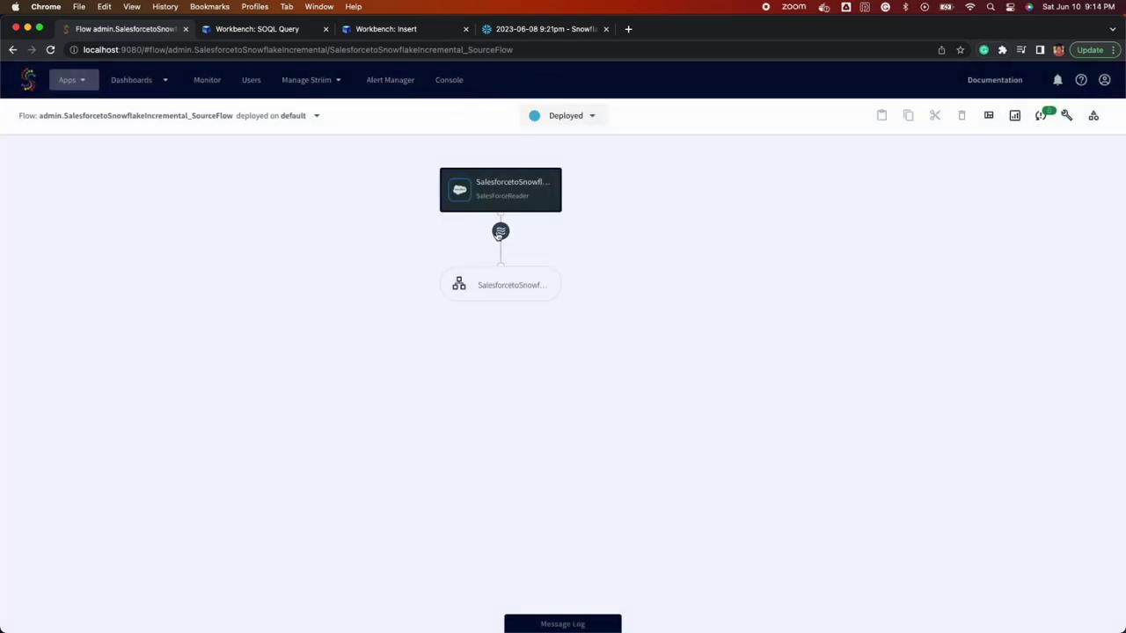
- Preview the output stream, start the app, and re-run the Workbench SOQL query returning 5 records
{"action": "left_click", "coordinate": [501, 230]}
{"action": "left_click", "coordinate": [521, 231]}
{"action": "left_click", "coordinate": [573, 127]}
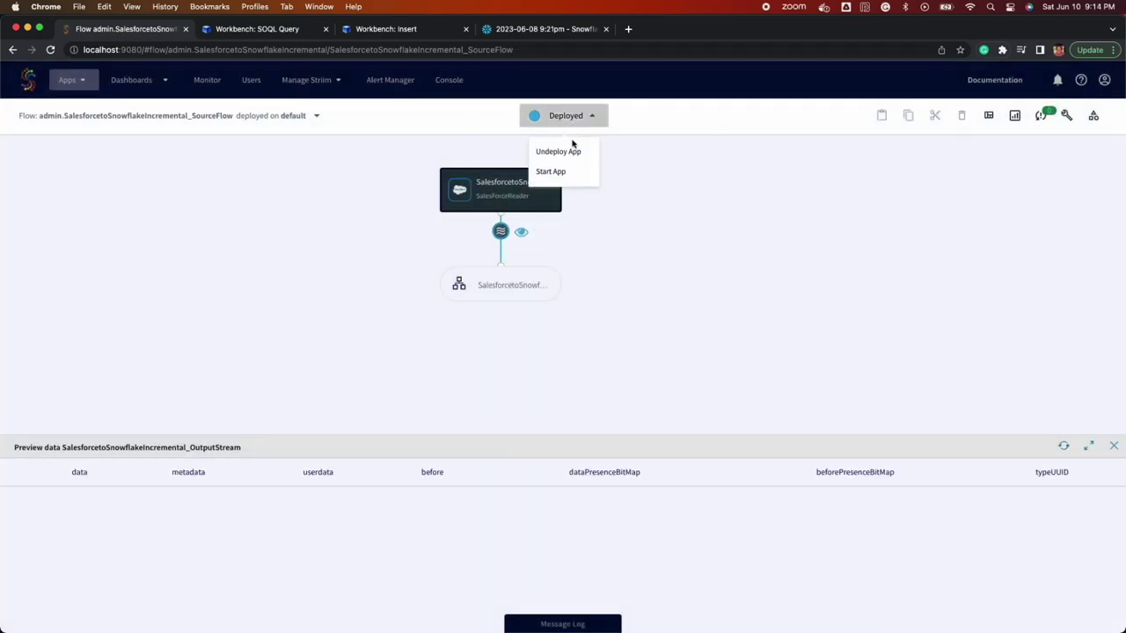
{"action": "left_click", "coordinate": [568, 168]}
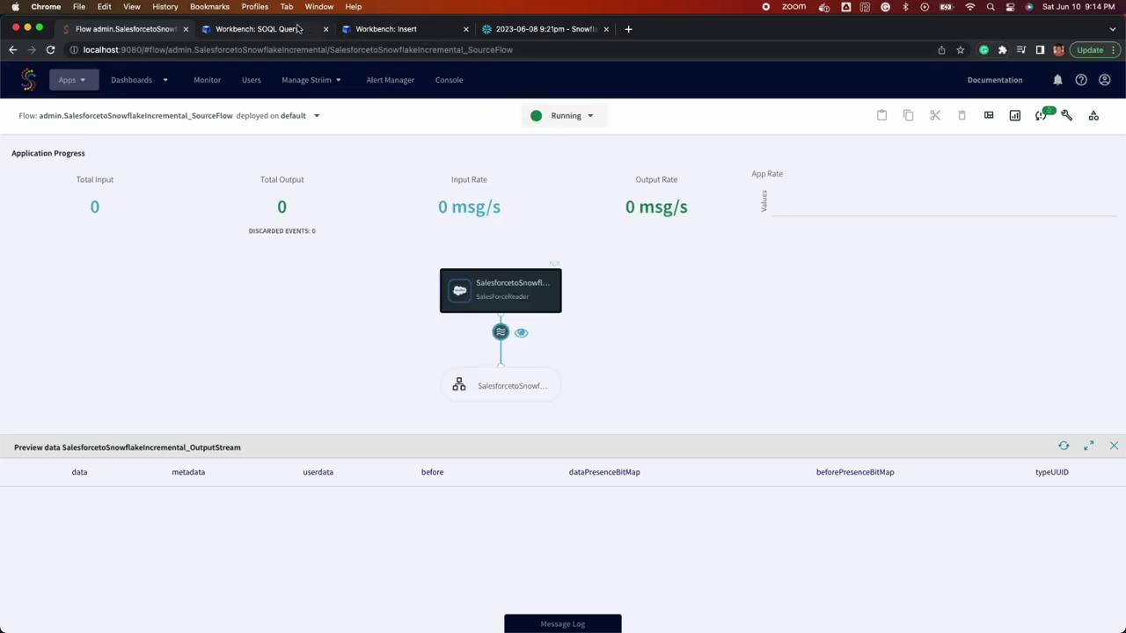
{"action": "left_click", "coordinate": [297, 29]}
{"action": "left_click", "coordinate": [360, 328]}
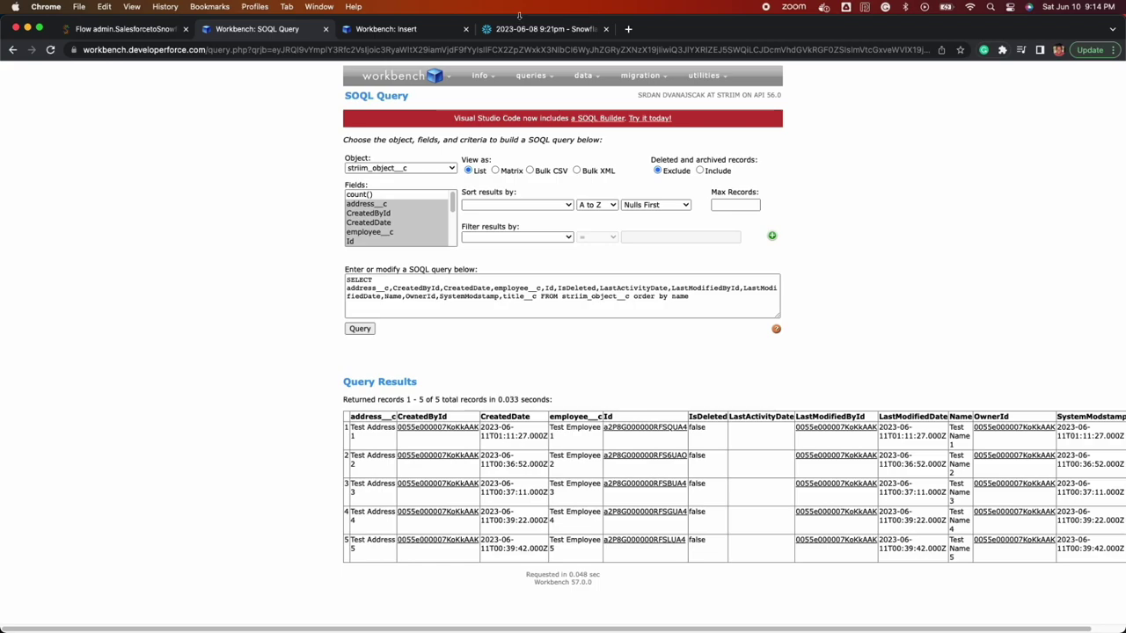
- Re-run the Snowflake test-table query, then review the striim_object__c insert form in Workbench
{"action": "left_click", "coordinate": [521, 31]}
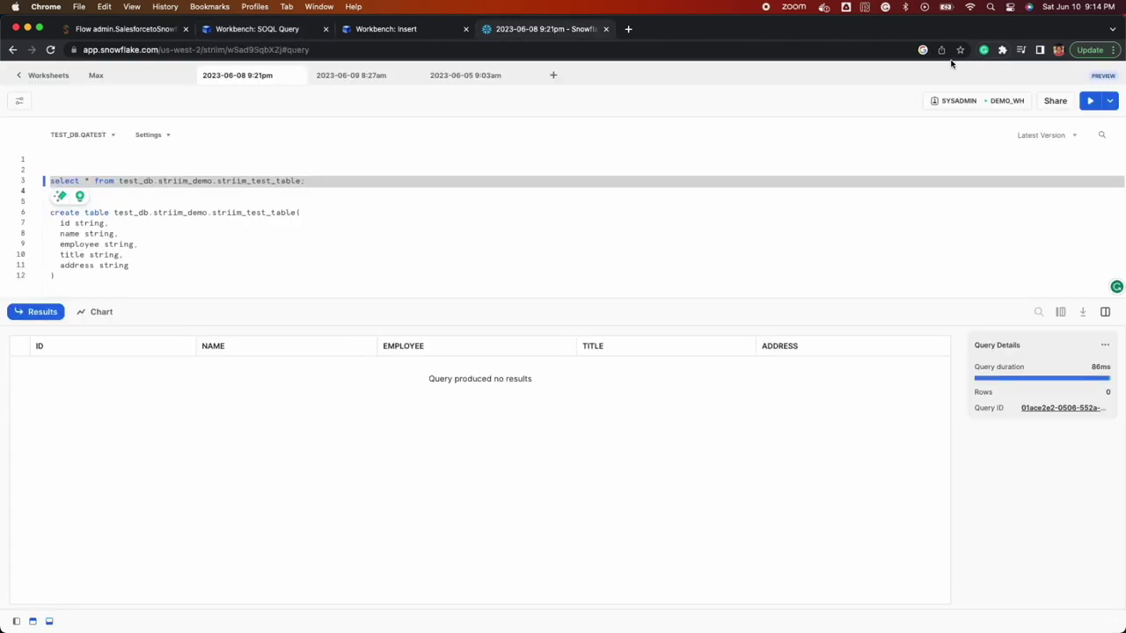
{"action": "left_click", "coordinate": [1092, 100]}
{"action": "left_click", "coordinate": [382, 32]}
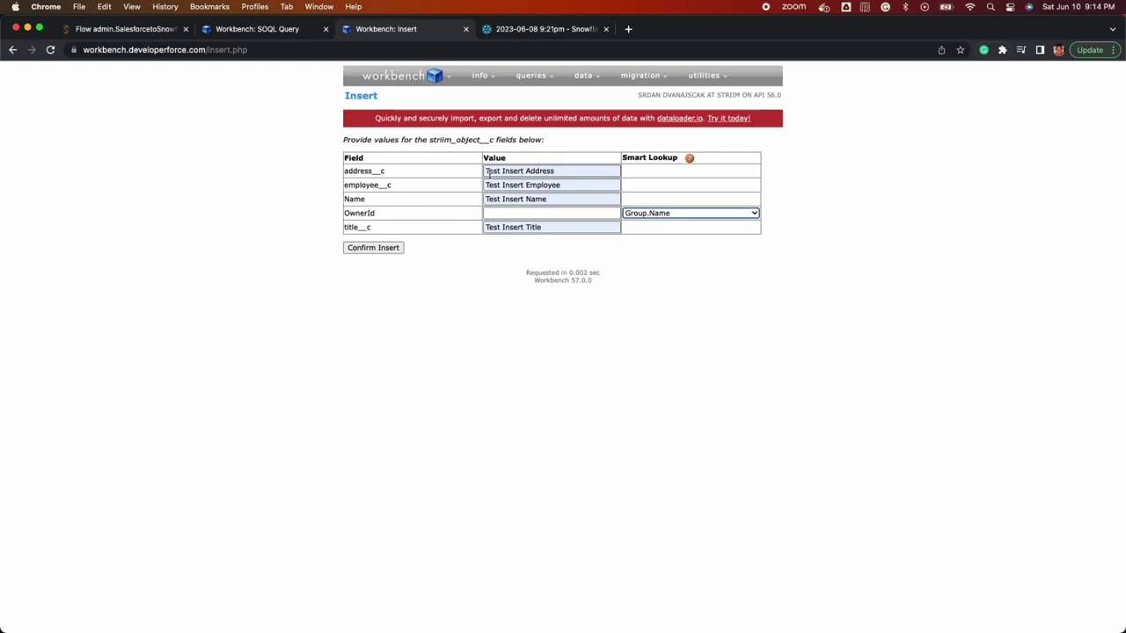
{"action": "double_click", "coordinate": [475, 143]}
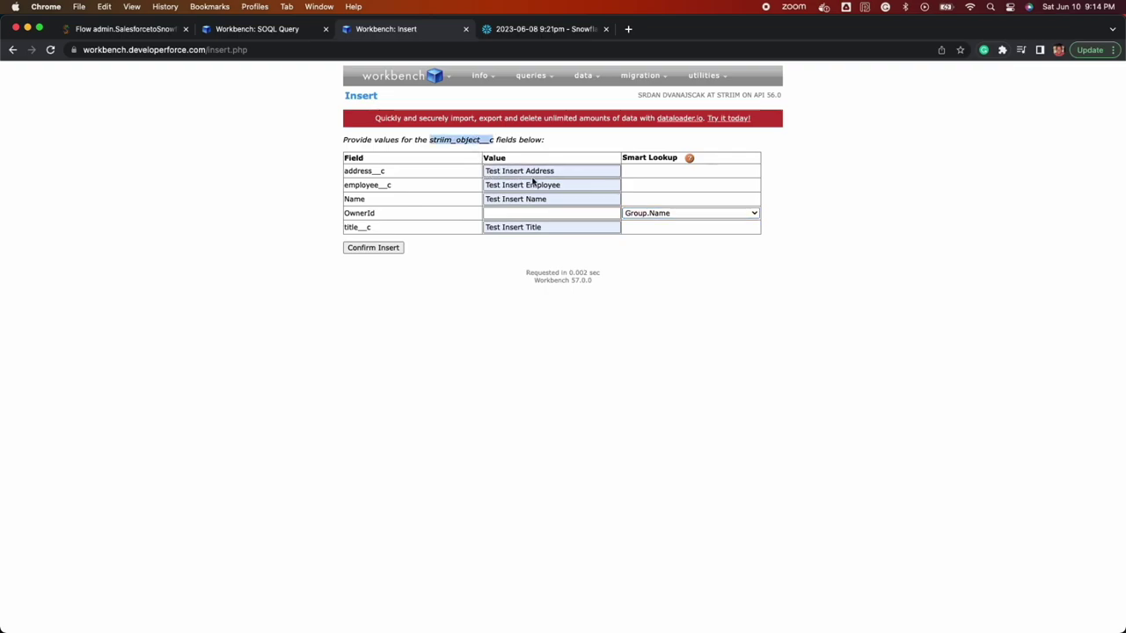
{"action": "left_click", "coordinate": [521, 247]}
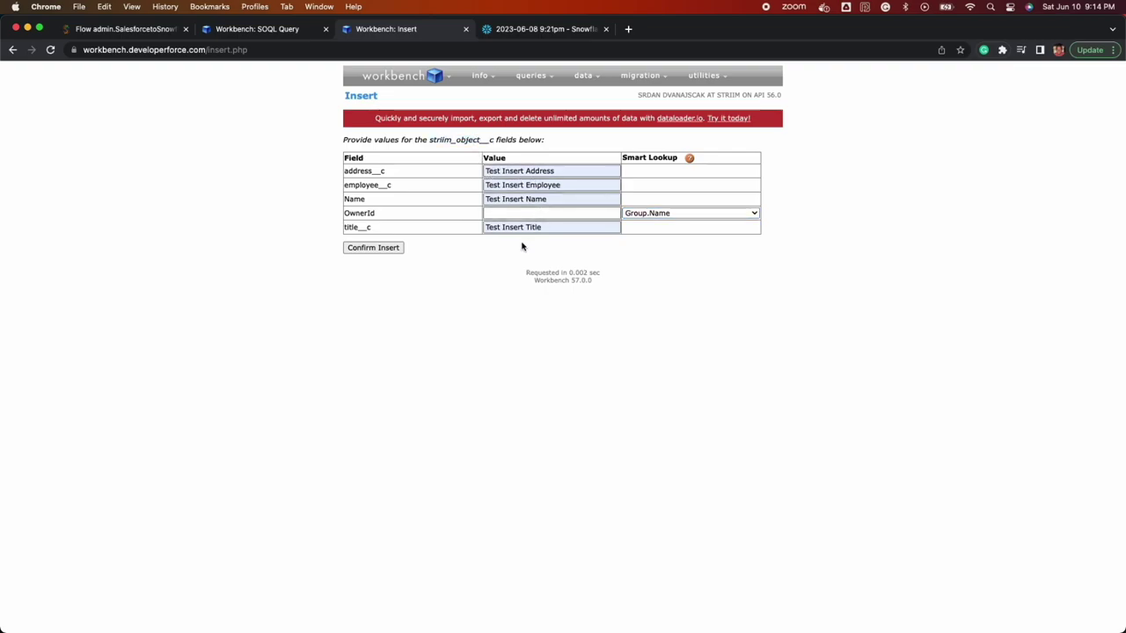
- Insert the Test Insert Name record, confirm it was created, and view its details
{"action": "left_click", "coordinate": [390, 249]}
{"action": "left_click", "coordinate": [390, 248]}
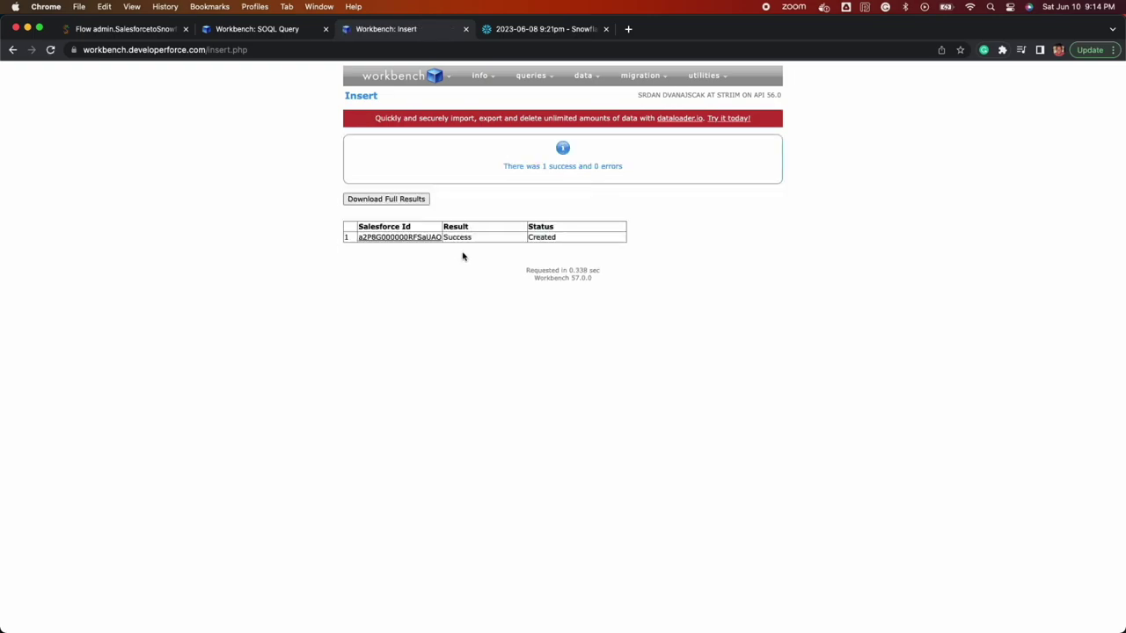
{"action": "double_click", "coordinate": [465, 237]}
{"action": "double_click", "coordinate": [536, 237]}
{"action": "left_click", "coordinate": [430, 239]}
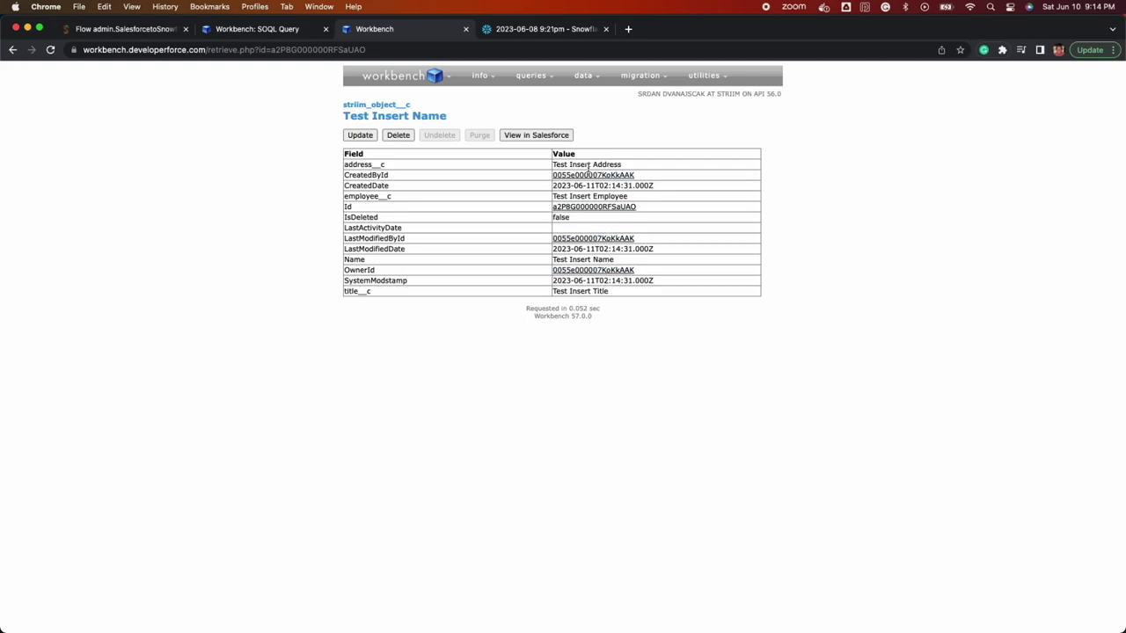
{"action": "left_click", "coordinate": [155, 29]}
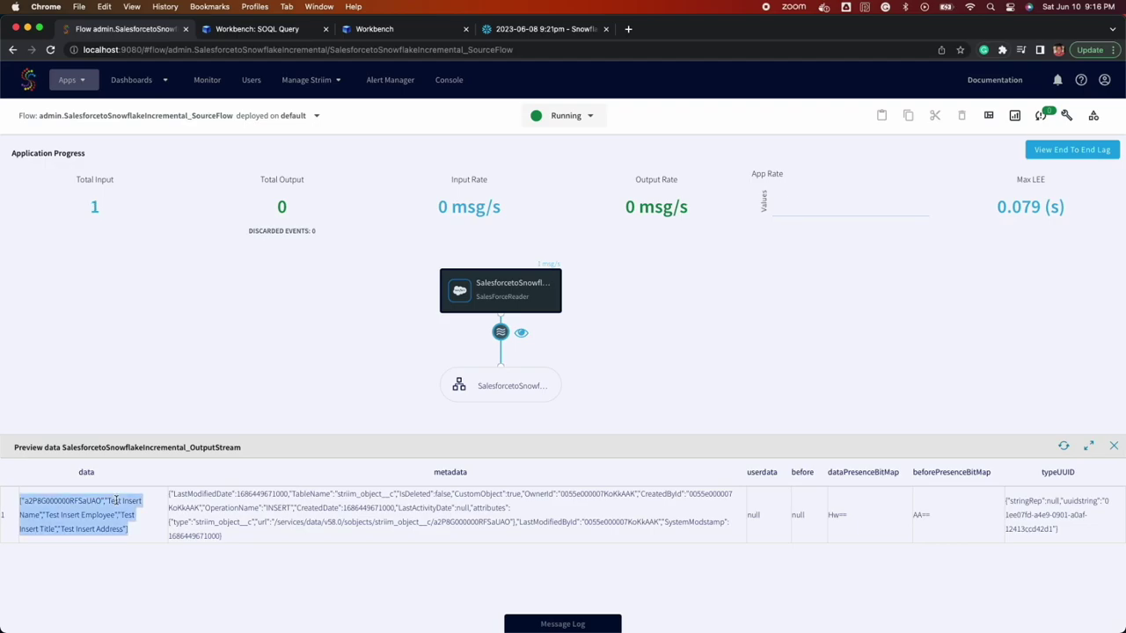
- Inspect the INSERT event's data, table name and OperationName in the Striim output-stream preview
{"action": "triple_click", "coordinate": [112, 503]}
{"action": "double_click", "coordinate": [348, 494]}
{"action": "double_click", "coordinate": [241, 507]}
{"action": "double_click", "coordinate": [270, 508]}
{"action": "left_click", "coordinate": [324, 581]}
{"action": "left_click", "coordinate": [299, 510]}
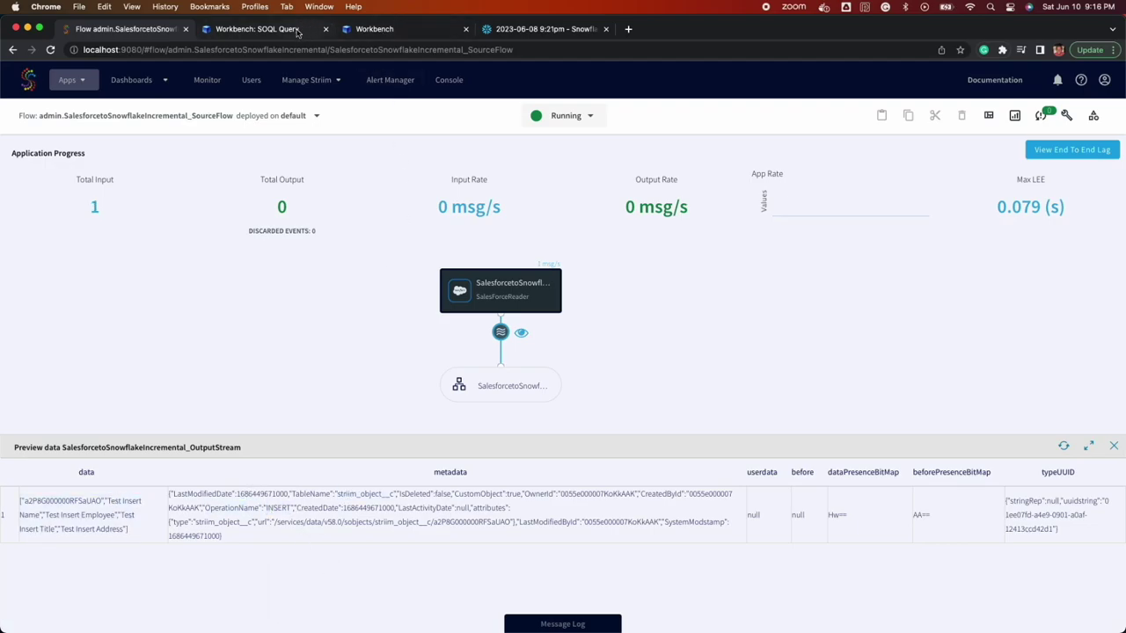
- Check the Workbench query results, then re-run the Snowflake query to show the Test Insert row
{"action": "left_click", "coordinate": [304, 29]}
{"action": "triple_click", "coordinate": [370, 431]}
{"action": "left_click", "coordinate": [380, 326]}
{"action": "left_click", "coordinate": [503, 33]}
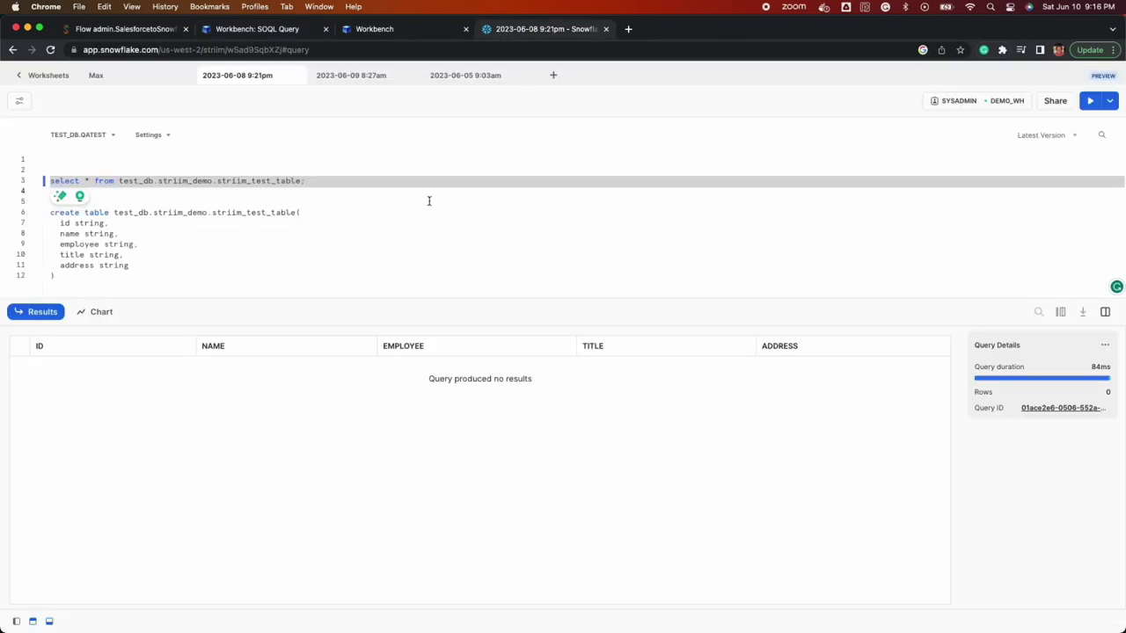
{"action": "left_click", "coordinate": [1093, 102]}
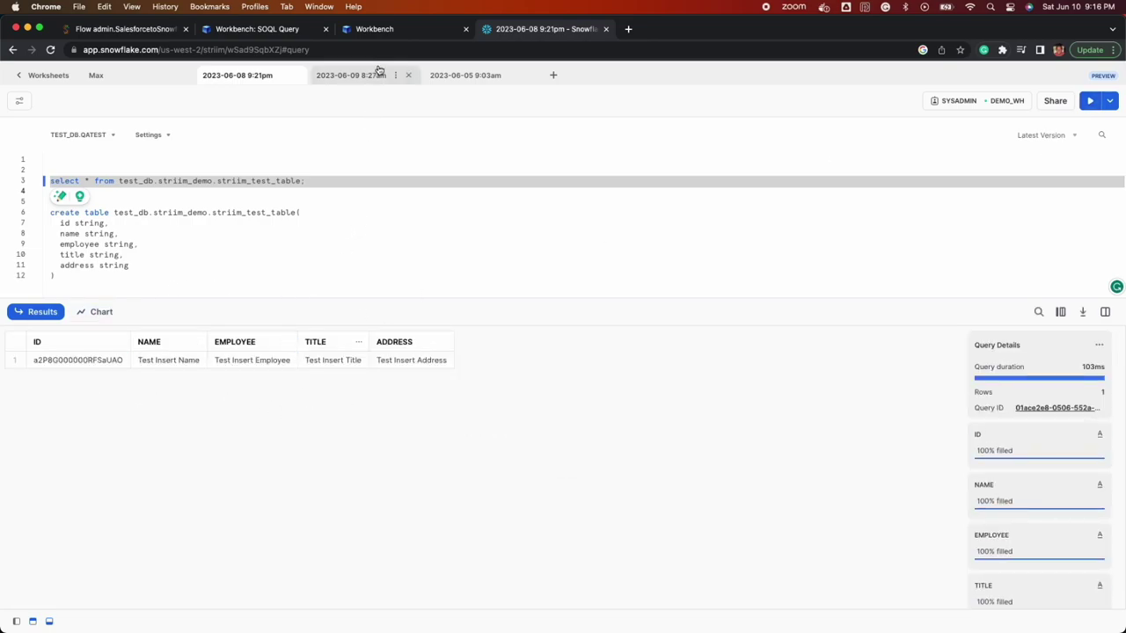
- Change the record's address, employee, name and title from Insert to Update and save
{"action": "left_click", "coordinate": [381, 33]}
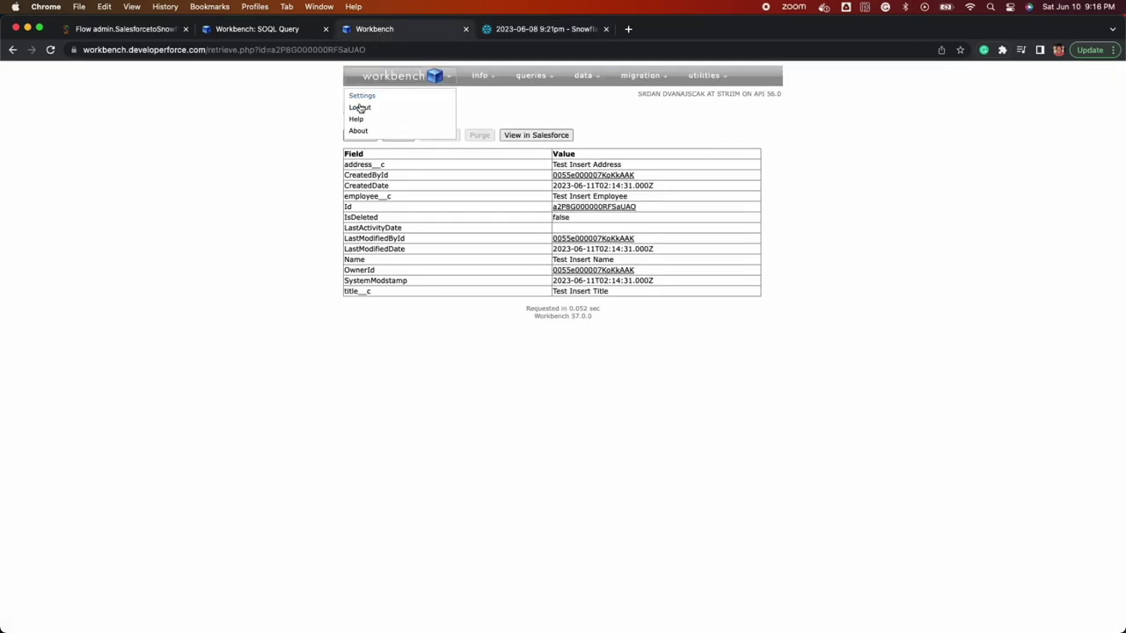
{"action": "left_click", "coordinate": [360, 135]}
{"action": "double_click", "coordinate": [515, 185]}
{"action": "type", "text": "Update"}
{"action": "double_click", "coordinate": [514, 199]}
{"action": "type", "text": "Update"}
{"action": "double_click", "coordinate": [515, 213]}
{"action": "type", "text": "Update"}
{"action": "double_click", "coordinate": [515, 241]}
{"action": "type", "text": "Update"}
{"action": "left_click", "coordinate": [378, 262]}
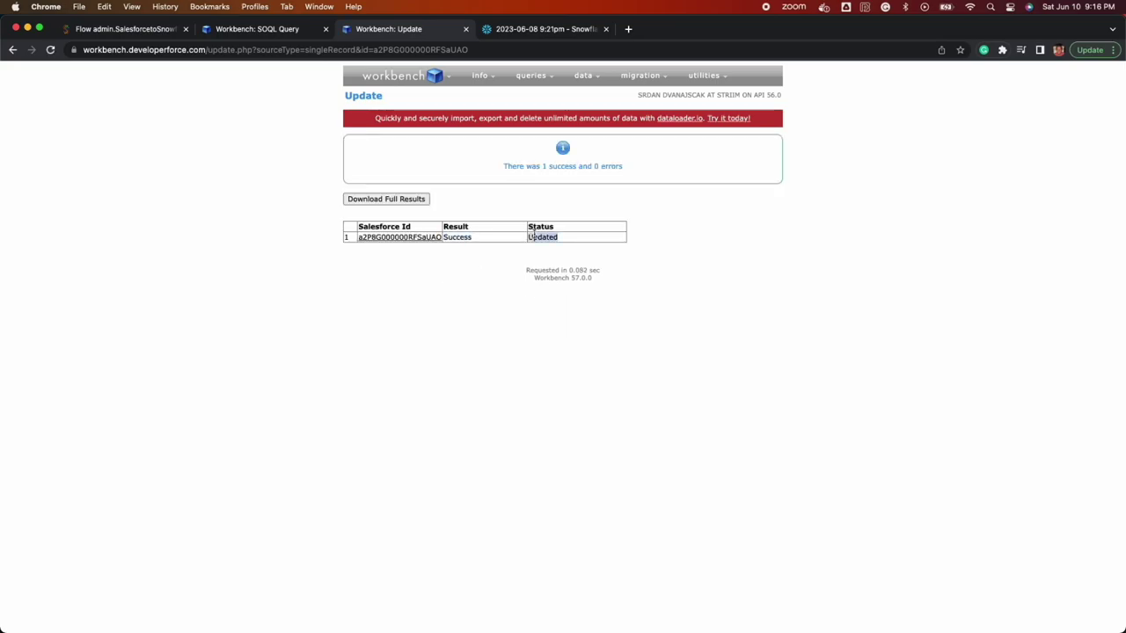
- View the updated record, then check the UPDATE event in Striim, Workbench and Snowflake
{"action": "left_click", "coordinate": [420, 237]}
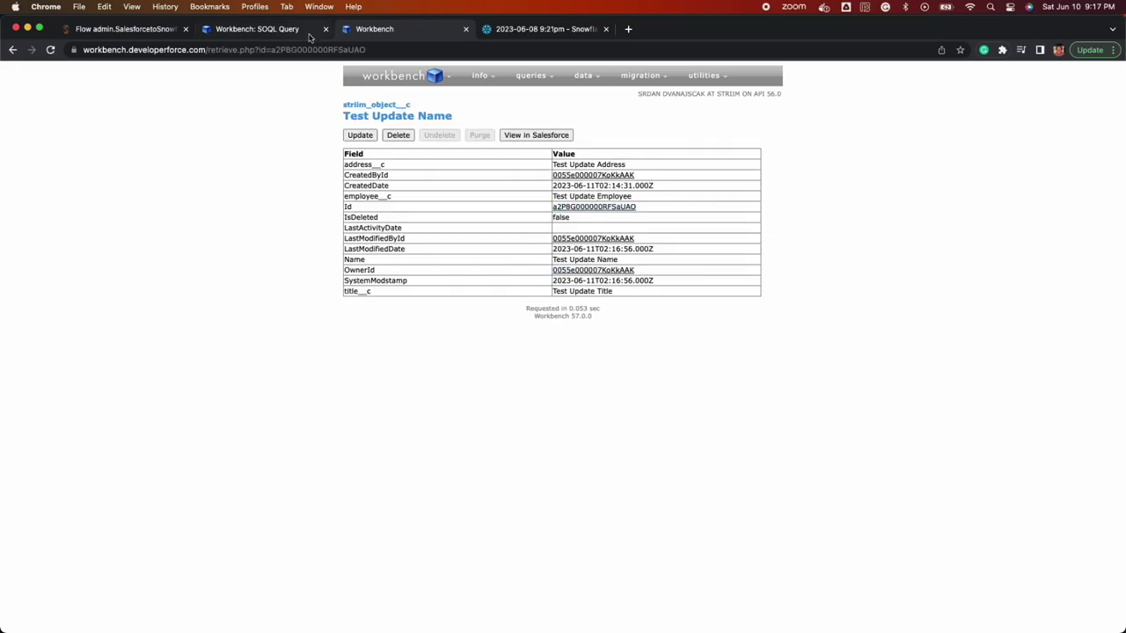
{"action": "left_click", "coordinate": [149, 29]}
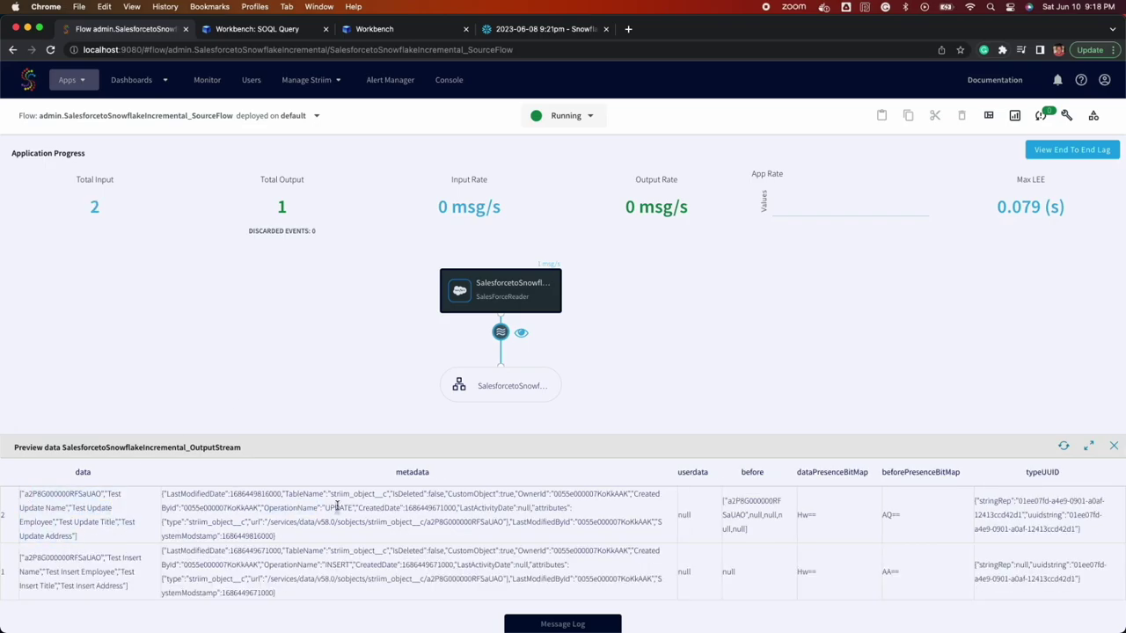
{"action": "left_click", "coordinate": [273, 29]}
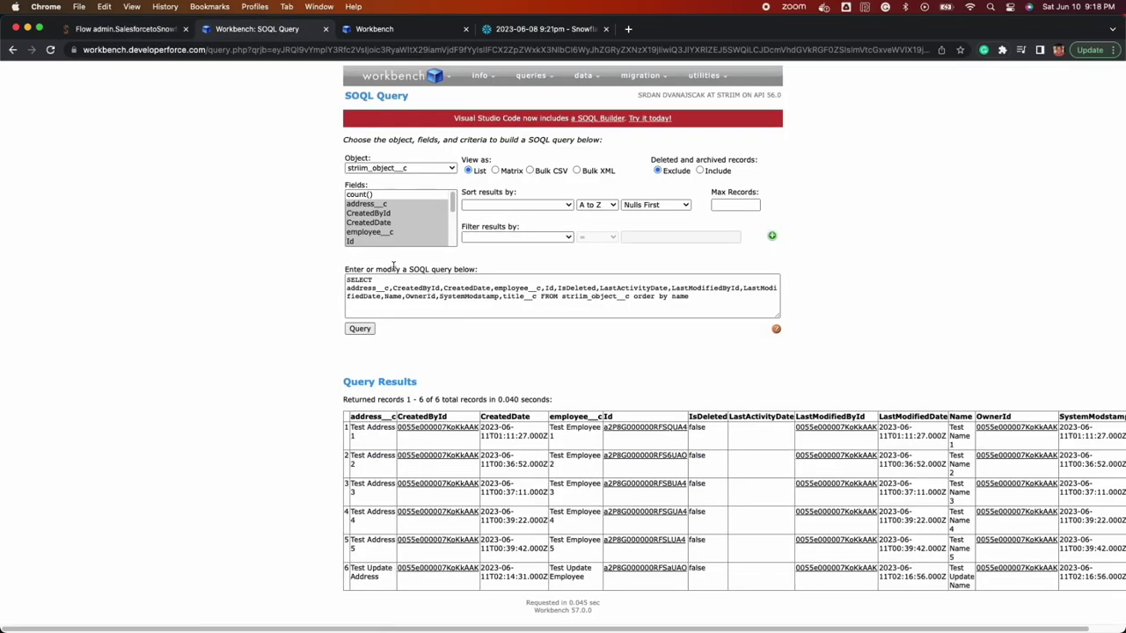
{"action": "left_click", "coordinate": [538, 29]}
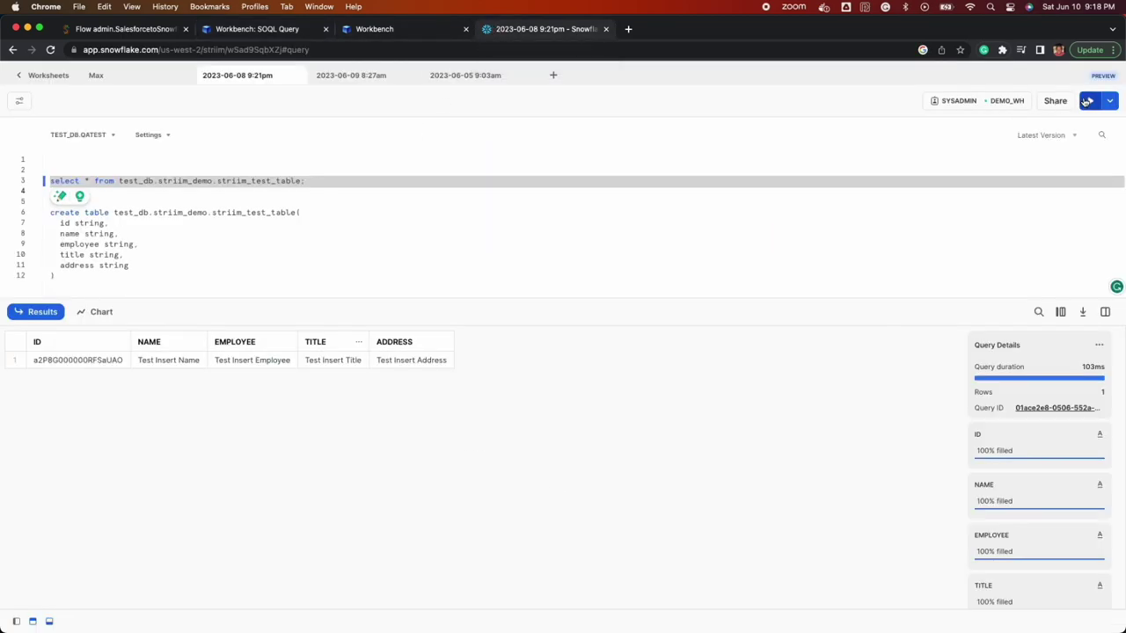
- Delete the Test Update Name record in Workbench, verify its details, and return to Striim
{"action": "left_click", "coordinate": [387, 32]}
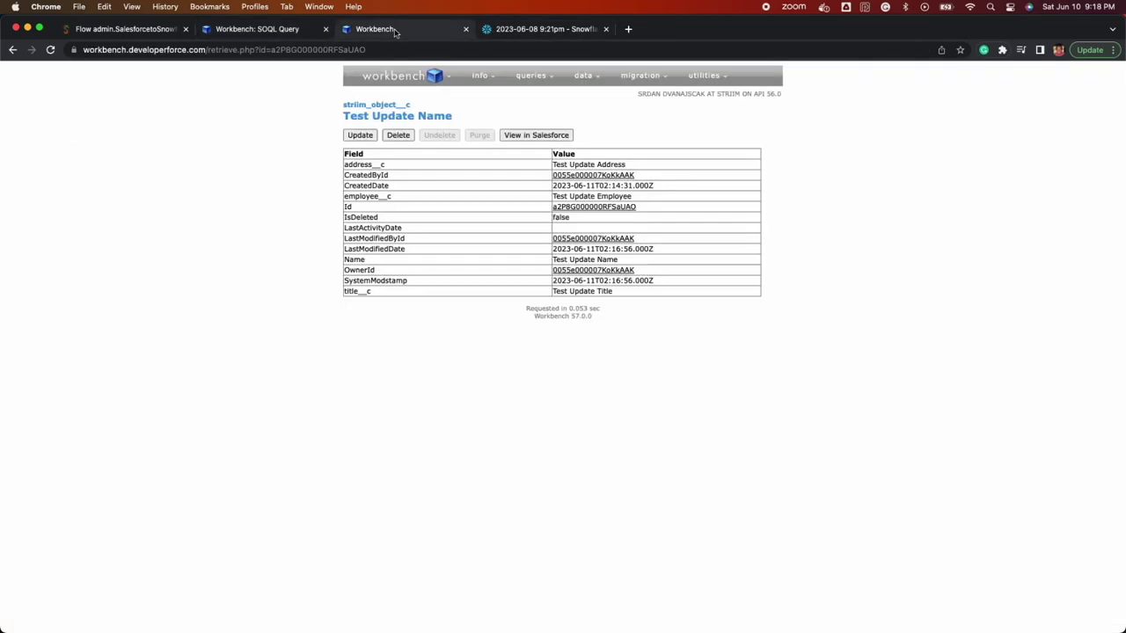
{"action": "left_click", "coordinate": [397, 136]}
{"action": "left_click", "coordinate": [379, 189]}
{"action": "left_click", "coordinate": [409, 237]}
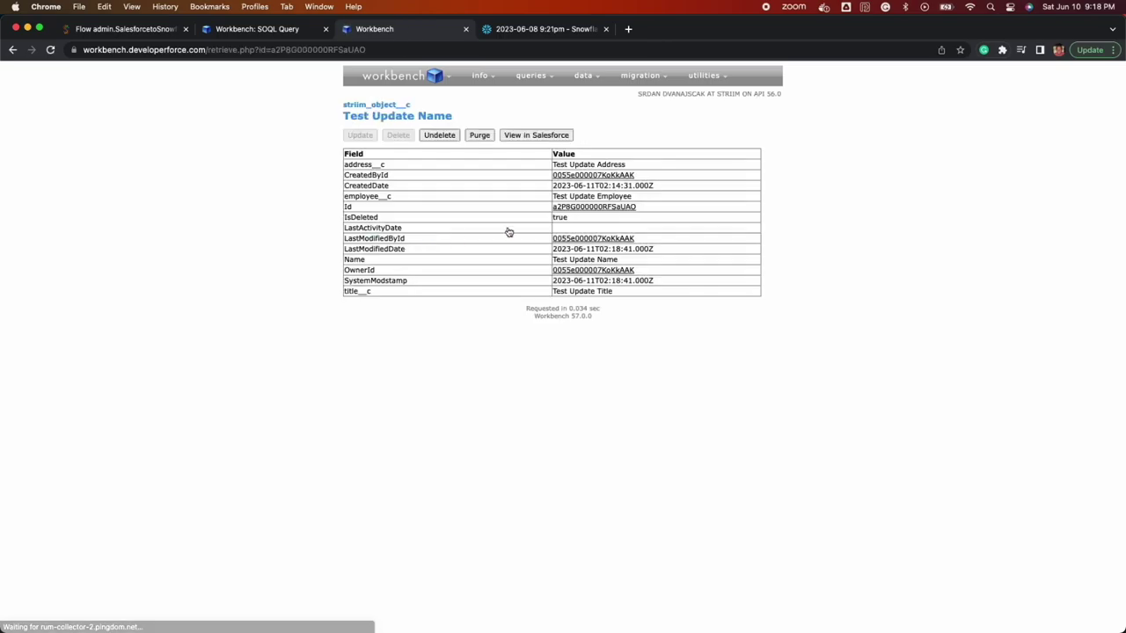
{"action": "left_click", "coordinate": [150, 29]}
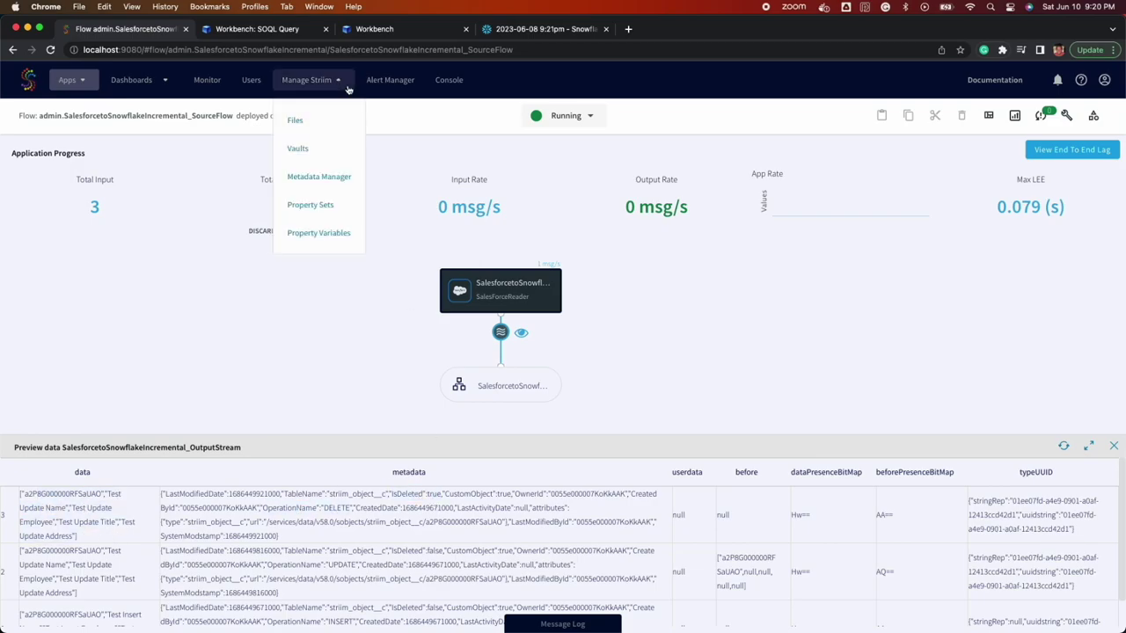
{"action": "key", "text": "ctrl+Tab"}
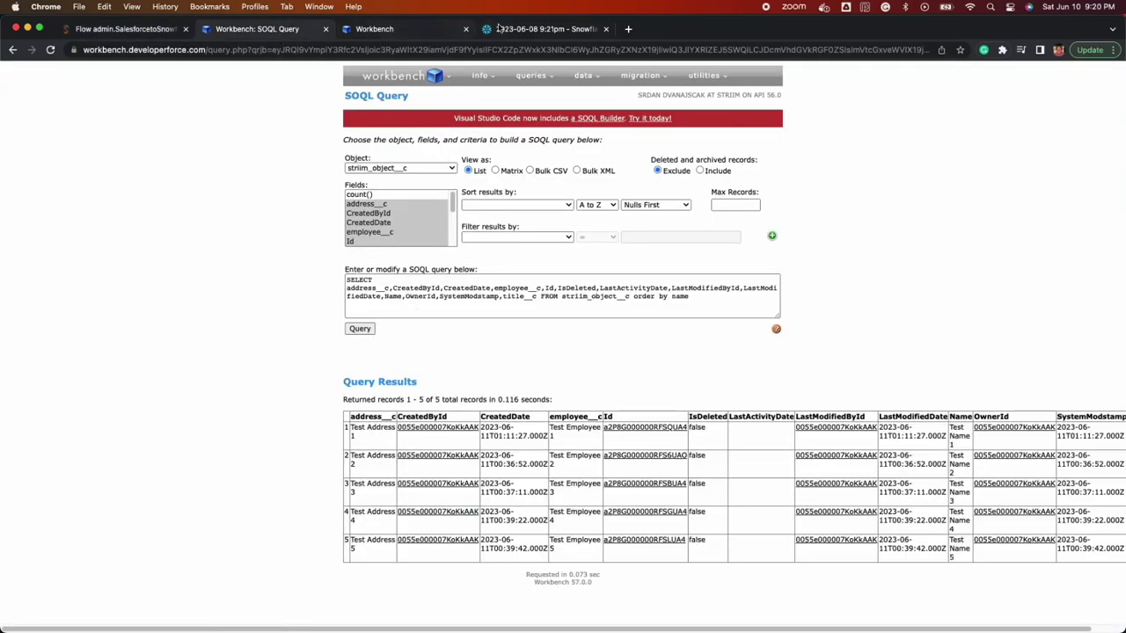
{"action": "key", "text": "ctrl+Tab"}
{"action": "key", "text": "ctrl+Tab"}
{"action": "left_click", "coordinate": [132, 29]}
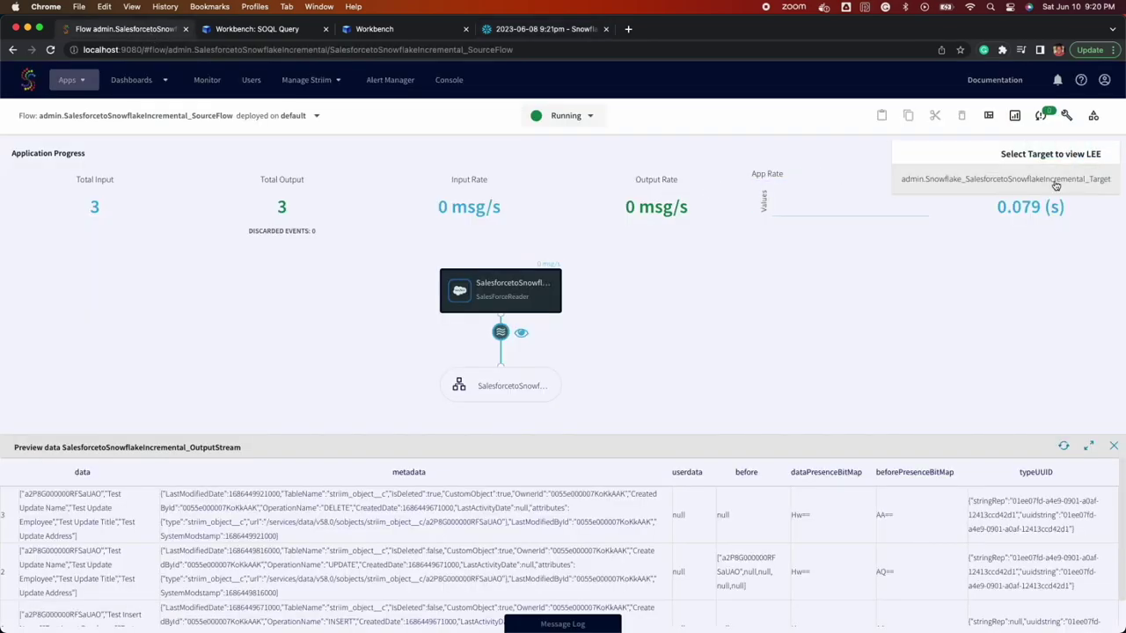
{"action": "left_click", "coordinate": [1055, 181]}
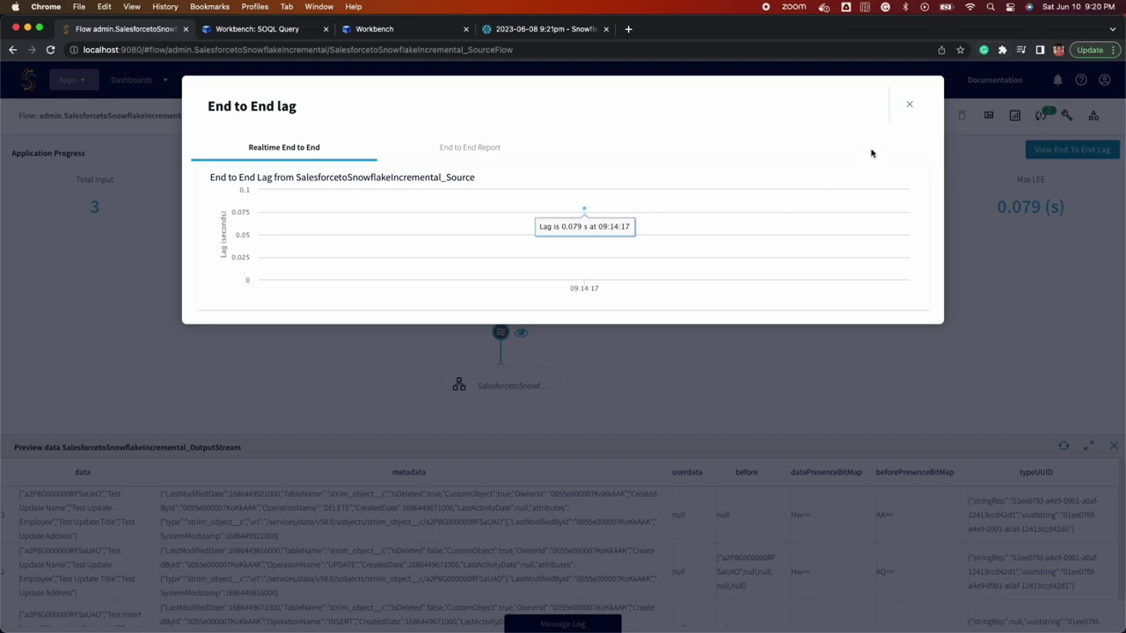
{"action": "left_click", "coordinate": [910, 105]}
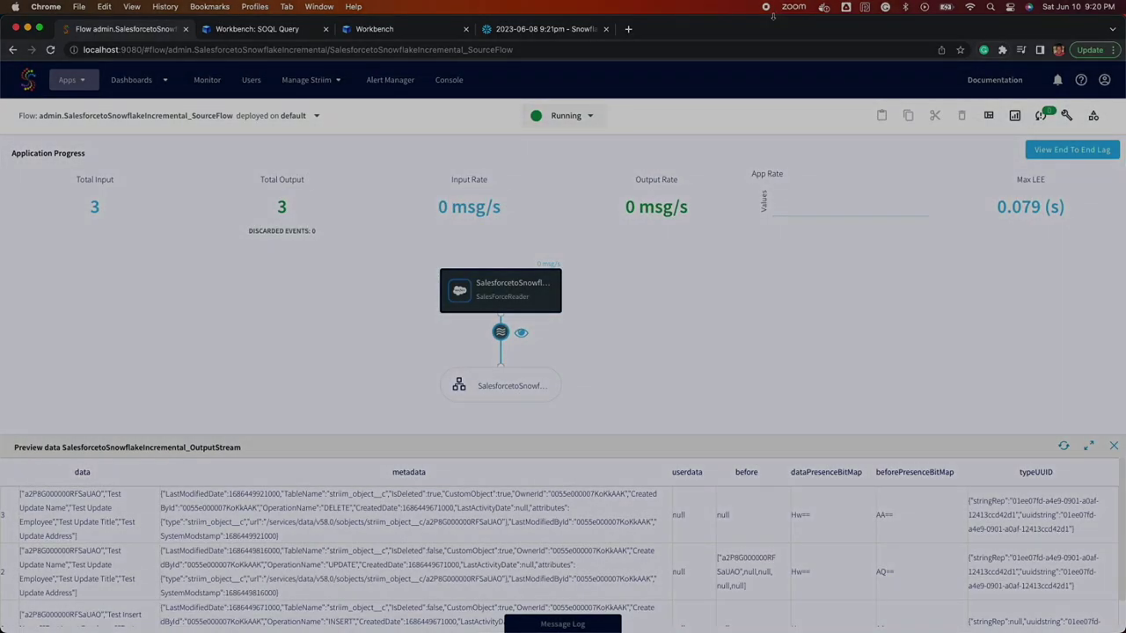